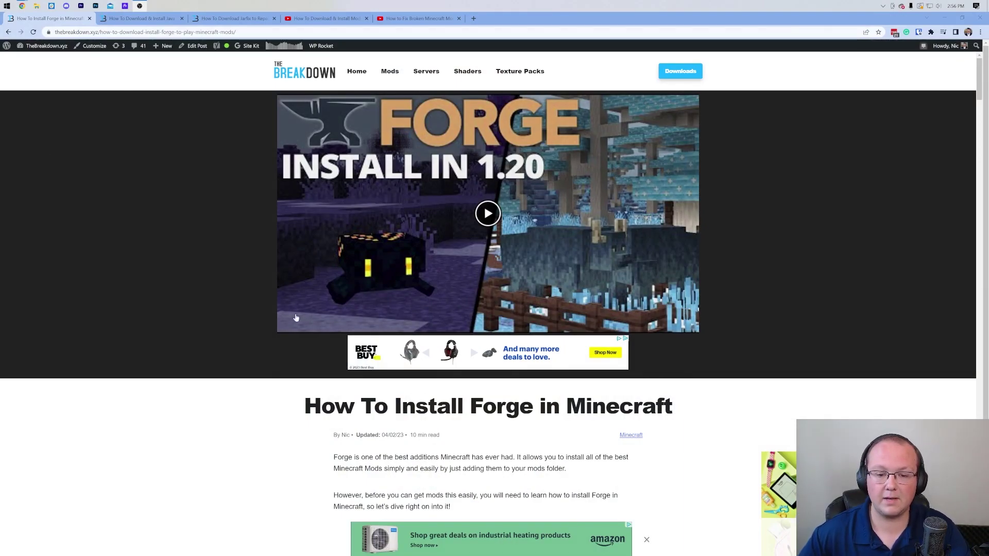
Look through the Forge install guide and open the Forge download page from it
scroll(348, 246, "down", 6)
scroll(349, 247, "down", 6)
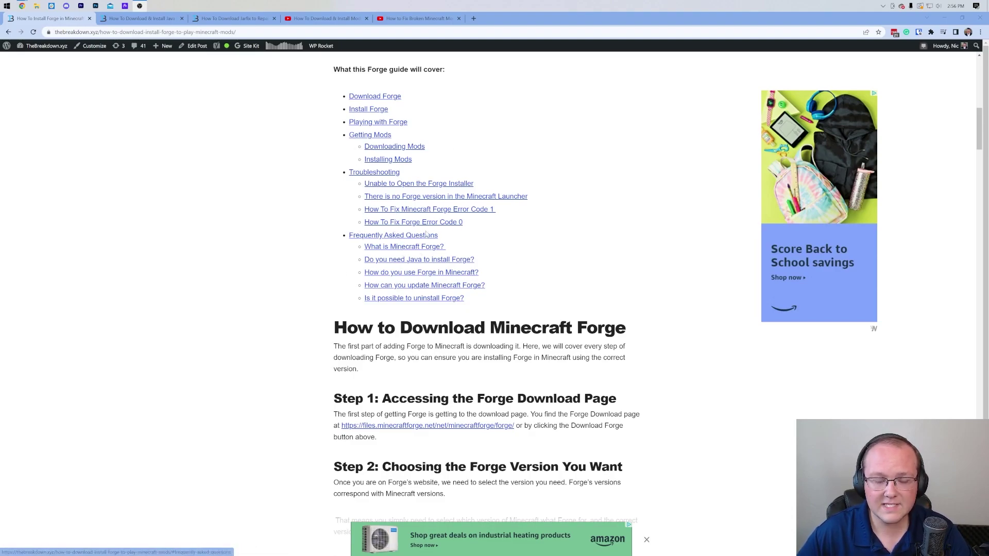
scroll(477, 281, "up", 3)
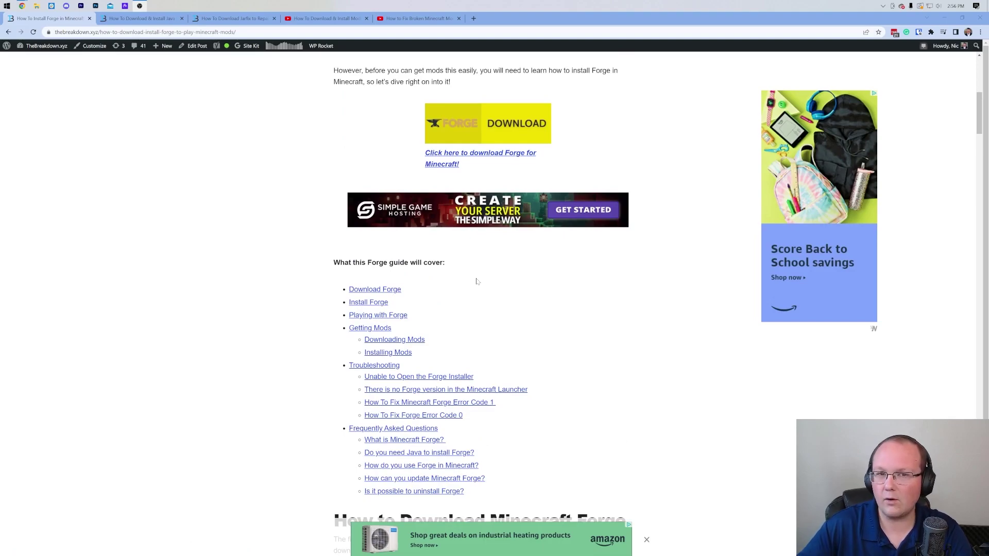
scroll(476, 281, "up", 2)
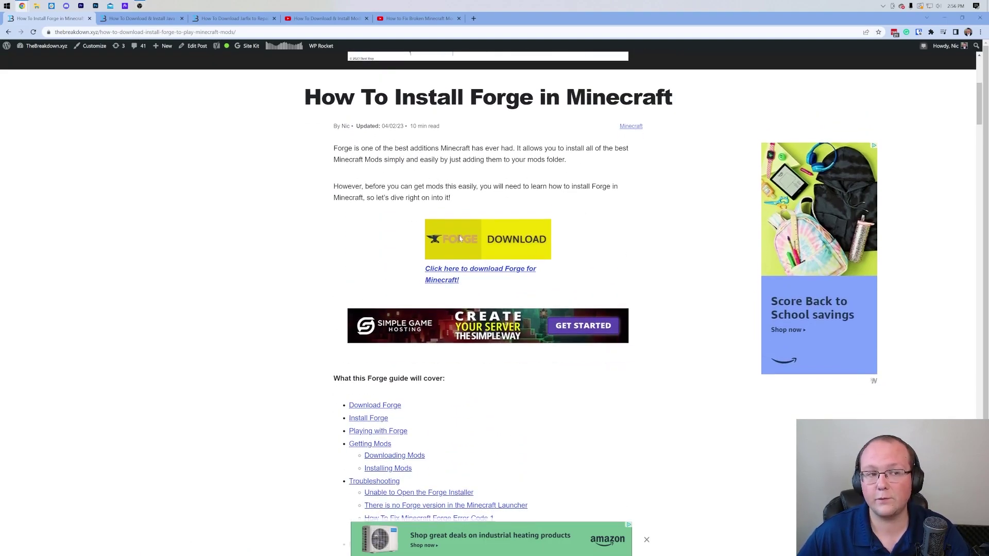
left_click(458, 239)
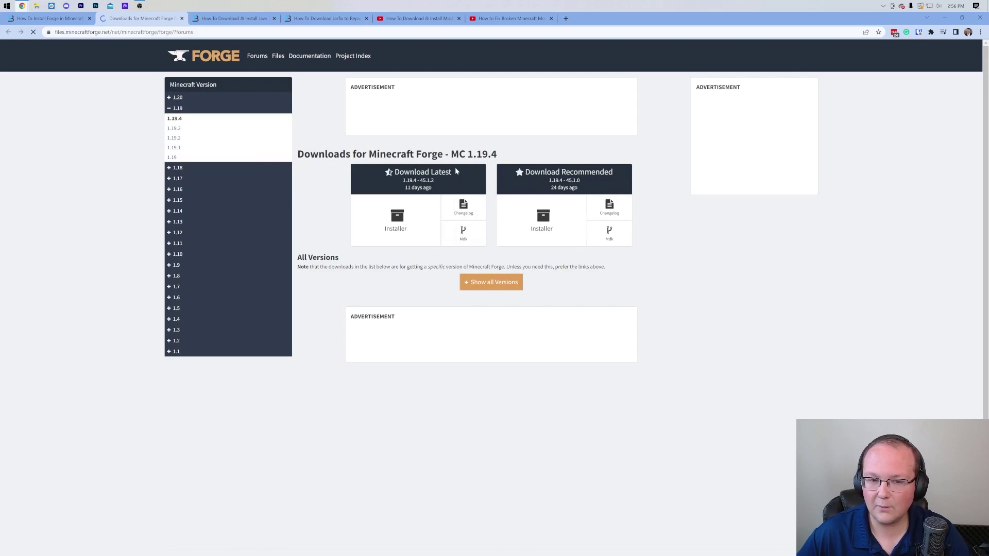
Switch the Forge downloads page to Minecraft version 1.20.1
left_click_drag(459, 155, 492, 154)
left_click(492, 155)
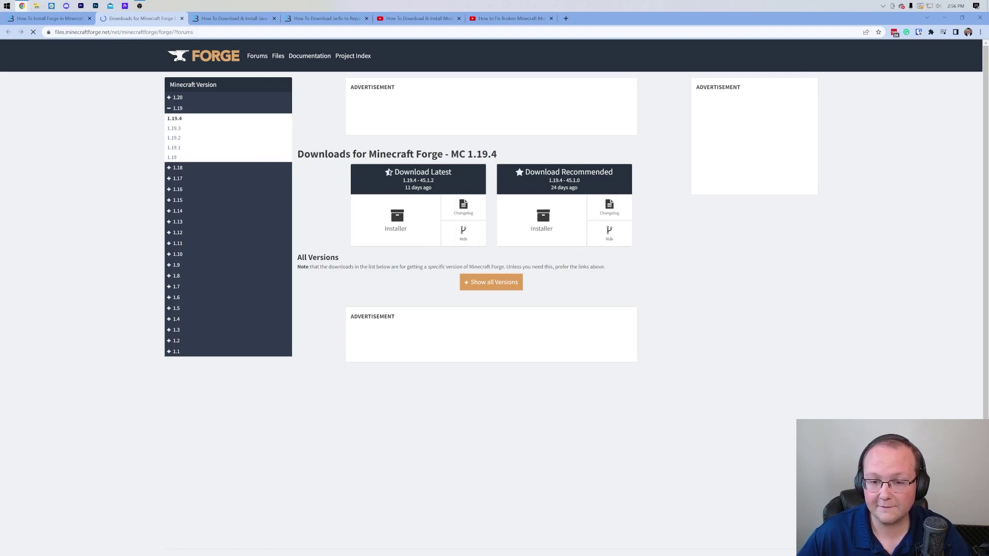
left_click(230, 98)
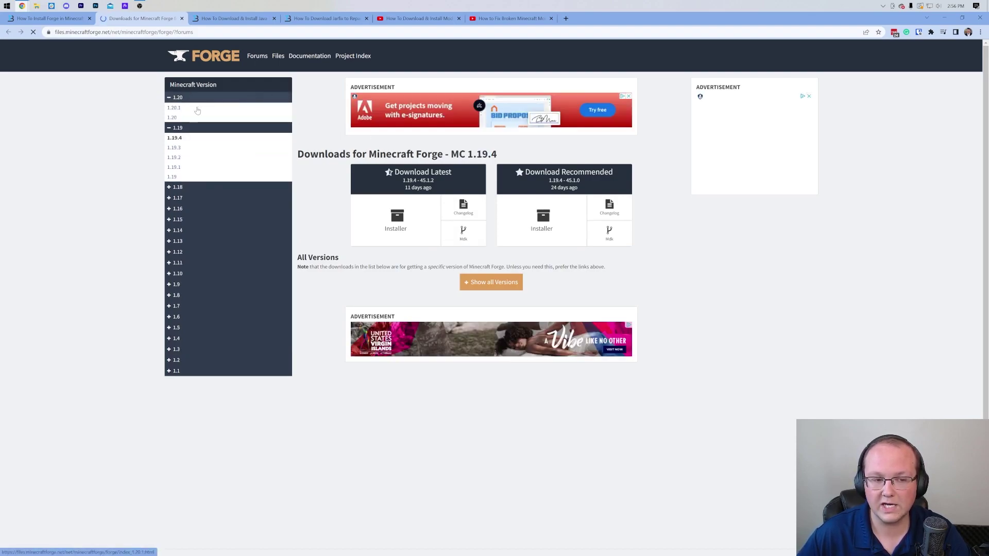
left_click(179, 109)
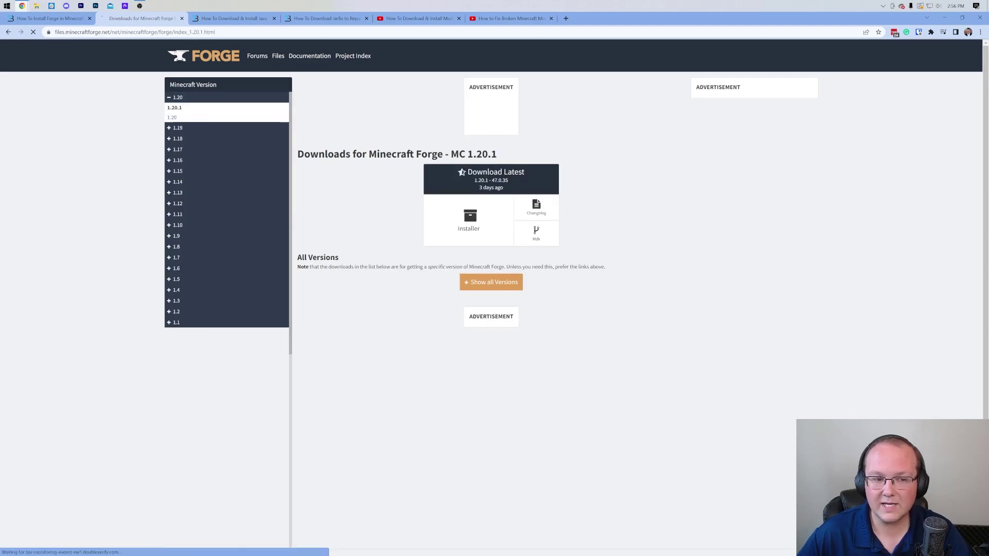
left_click_drag(451, 155, 492, 154)
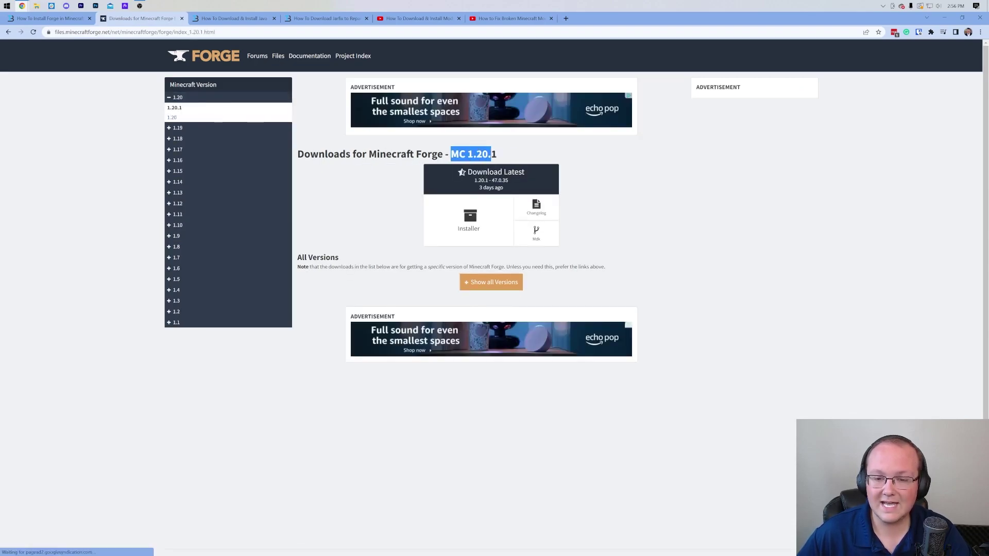
left_click(506, 156)
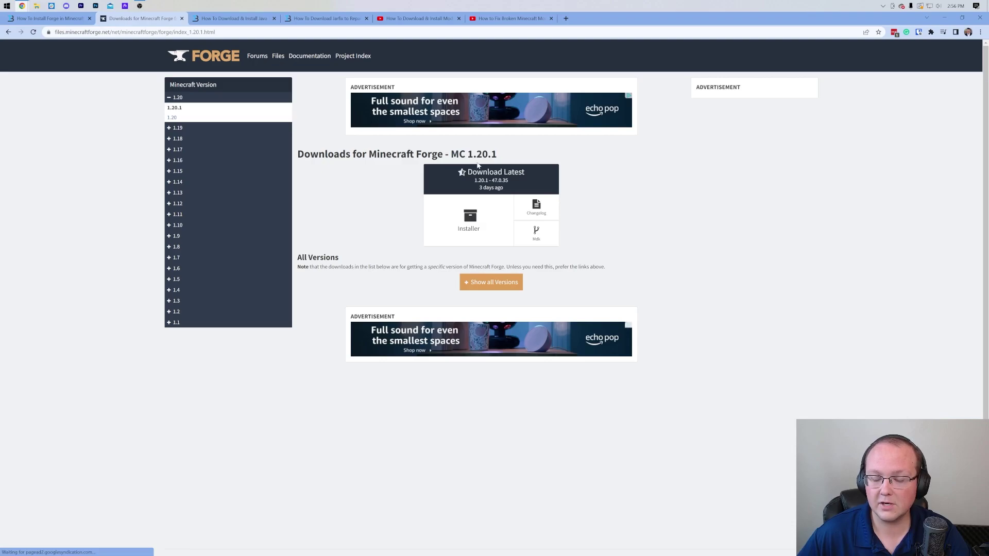
Download the latest Forge installer for 1.20.1, skipping the advertisement page
left_click(477, 224)
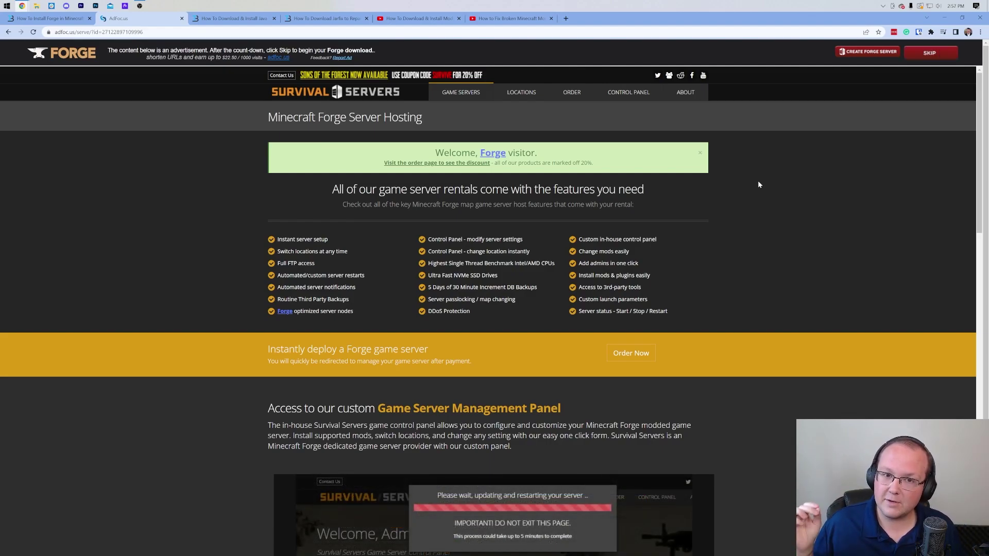
left_click(929, 53)
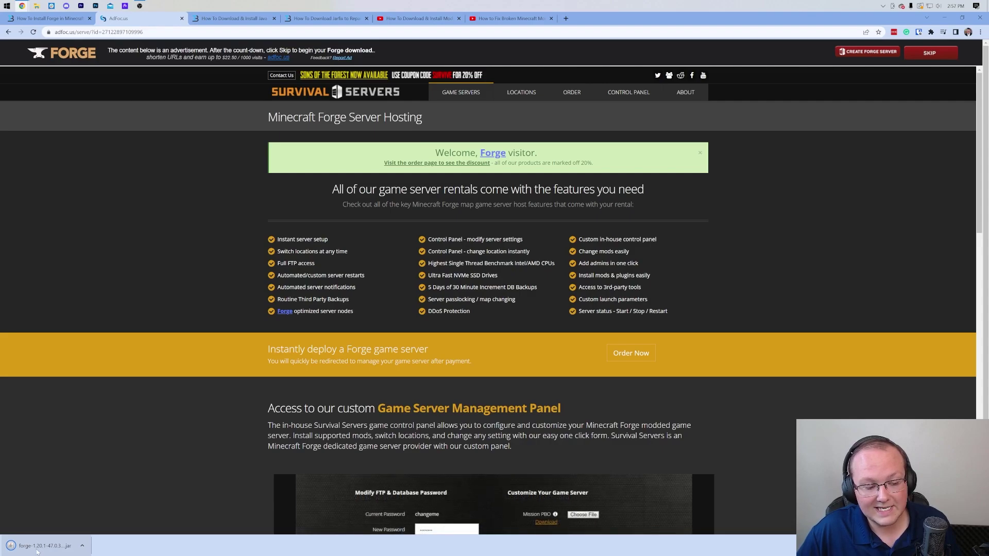
left_click(67, 549)
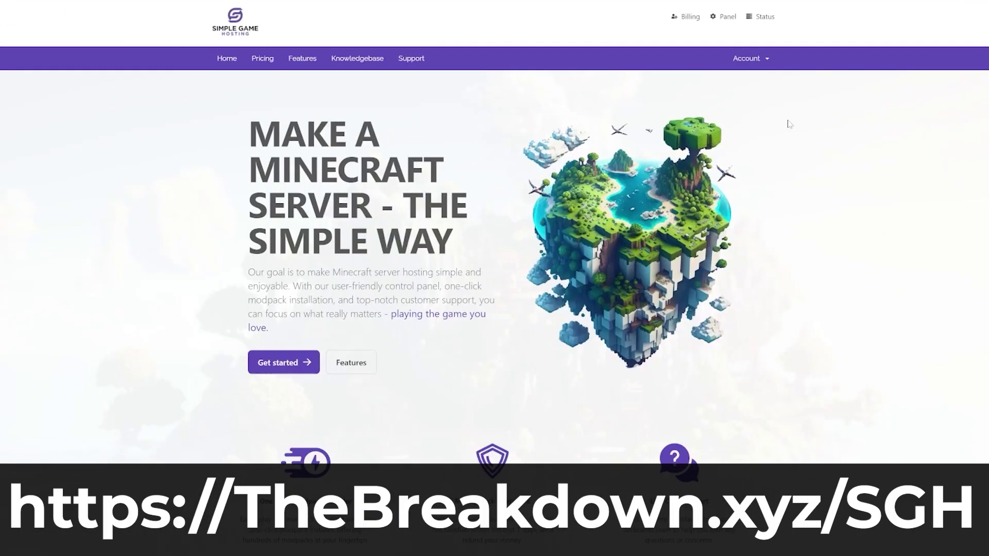
Look over Simple Game Hosting's service highlights and its features page, including file manager, Secure FTP and modpacks
scroll(790, 124, "down", 5)
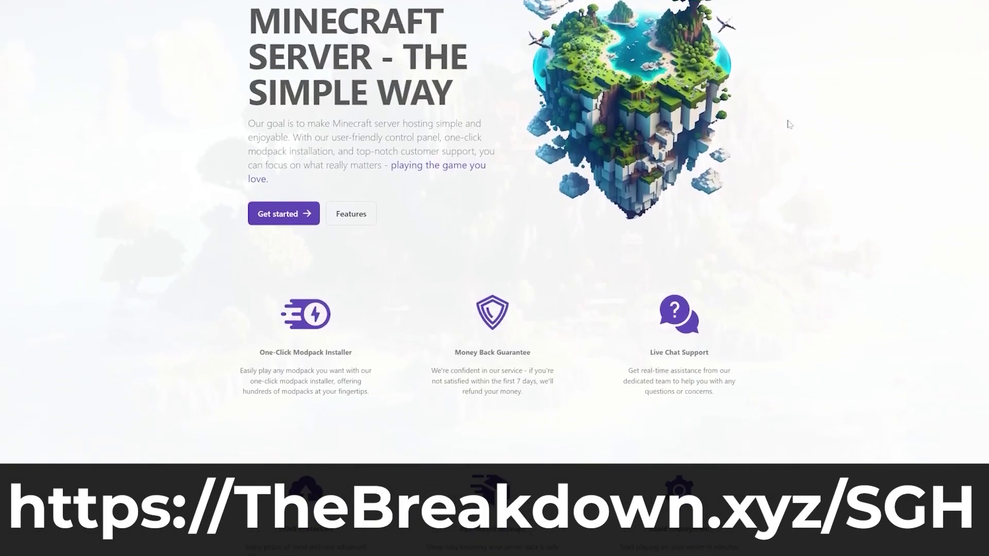
left_click_drag(375, 205, 255, 206)
left_click(203, 261)
left_click_drag(277, 384, 323, 382)
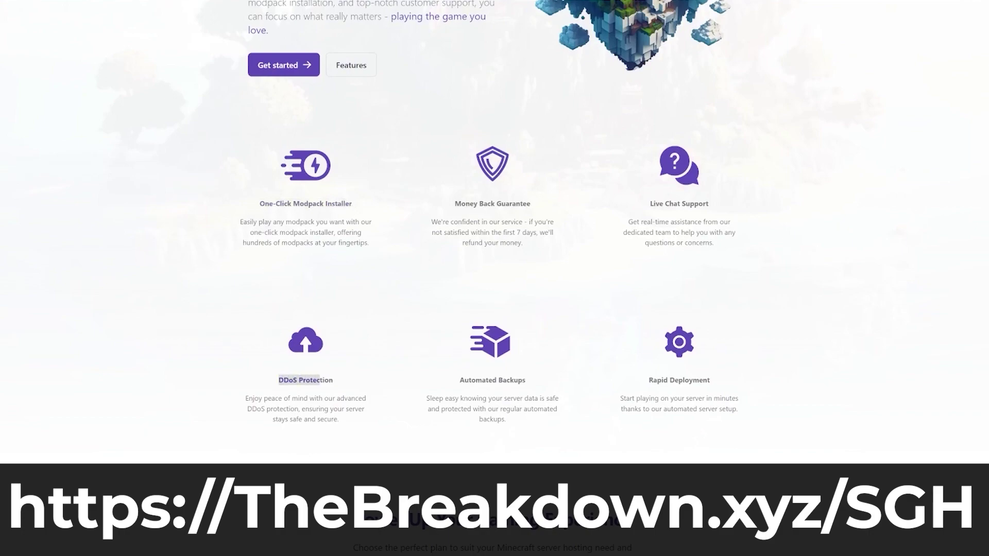
left_click(380, 386)
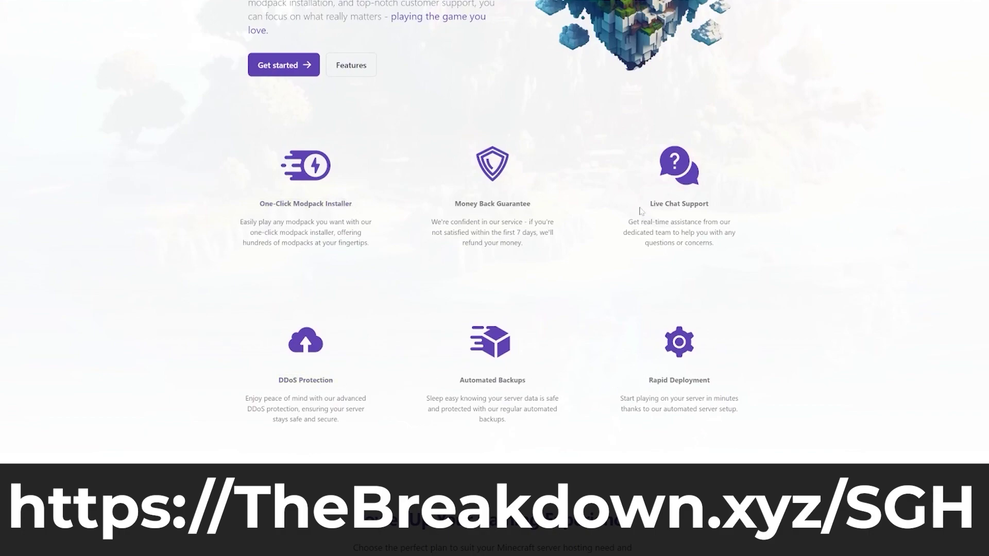
left_click_drag(641, 208, 711, 206)
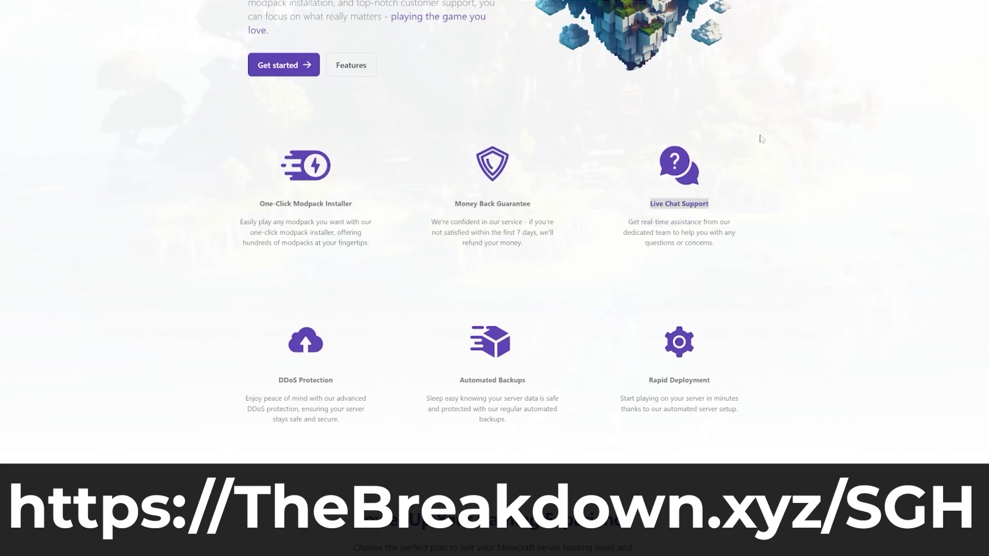
left_click_drag(747, 135, 618, 203)
left_click(733, 325)
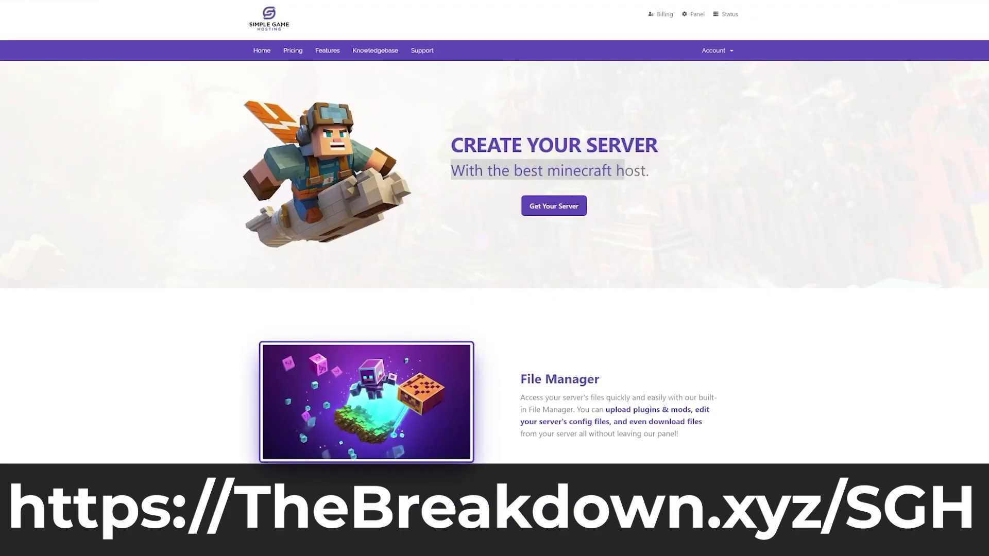
scroll(685, 247, "down", 2)
scroll(685, 246, "down", 8)
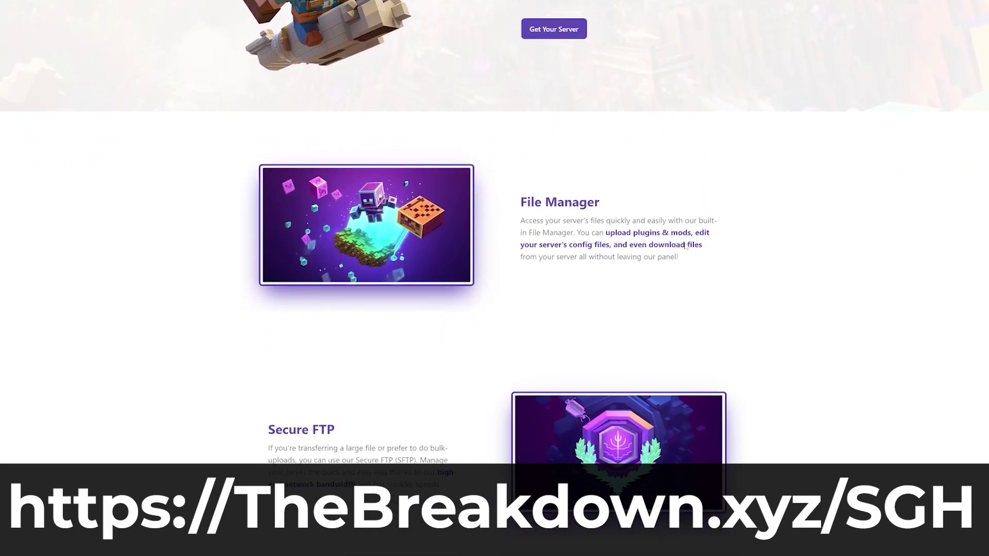
scroll(687, 238, "down", 3)
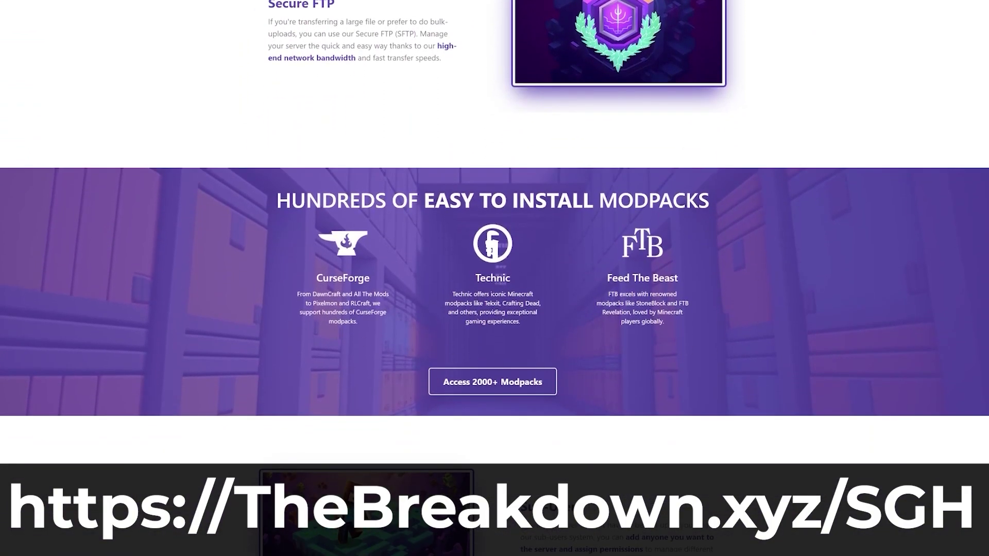
scroll(229, 313, "down", 1)
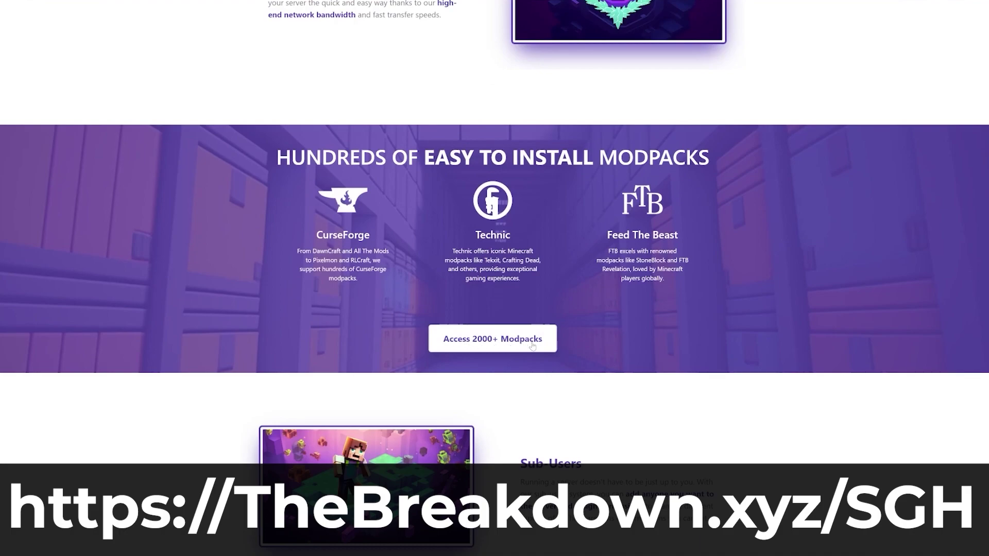
scroll(485, 343, "down", 1)
scroll(485, 344, "down", 5)
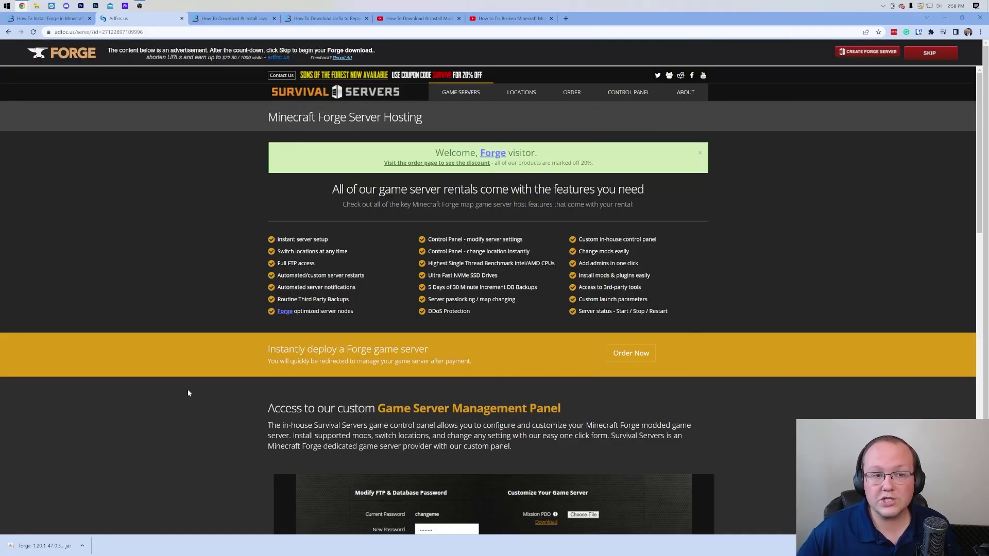
Leave the browser for the desktop and find and open the Downloads folder
left_click(234, 18)
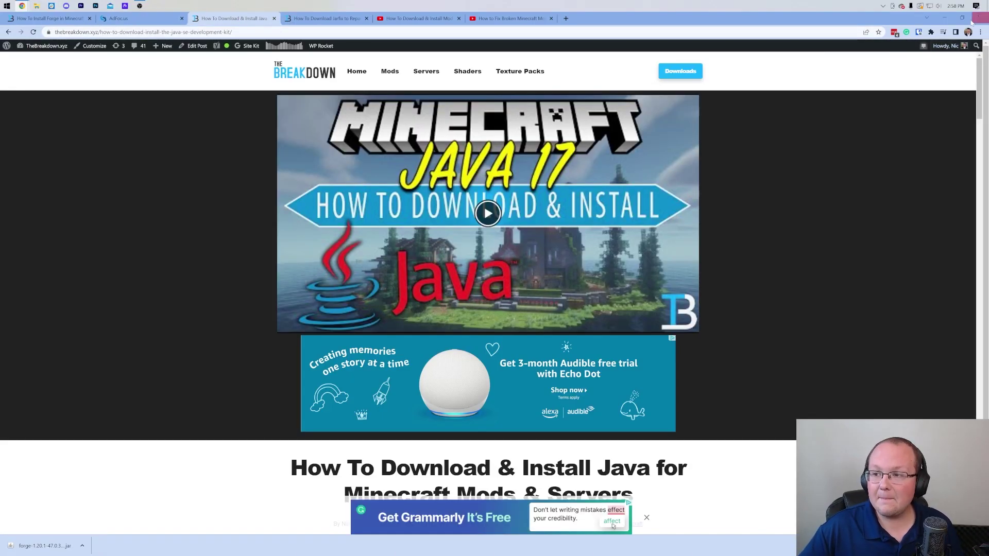
left_click(944, 19)
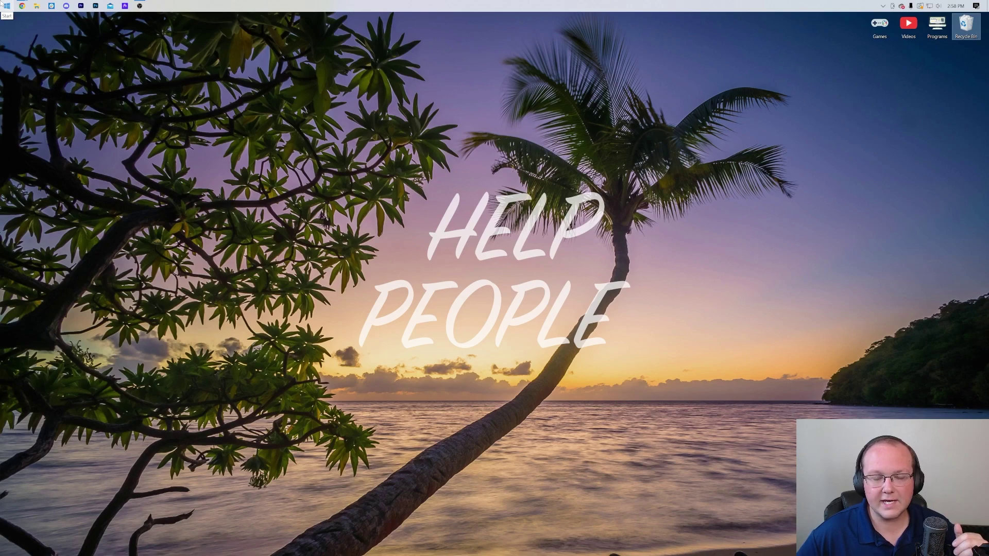
left_click(6, 5)
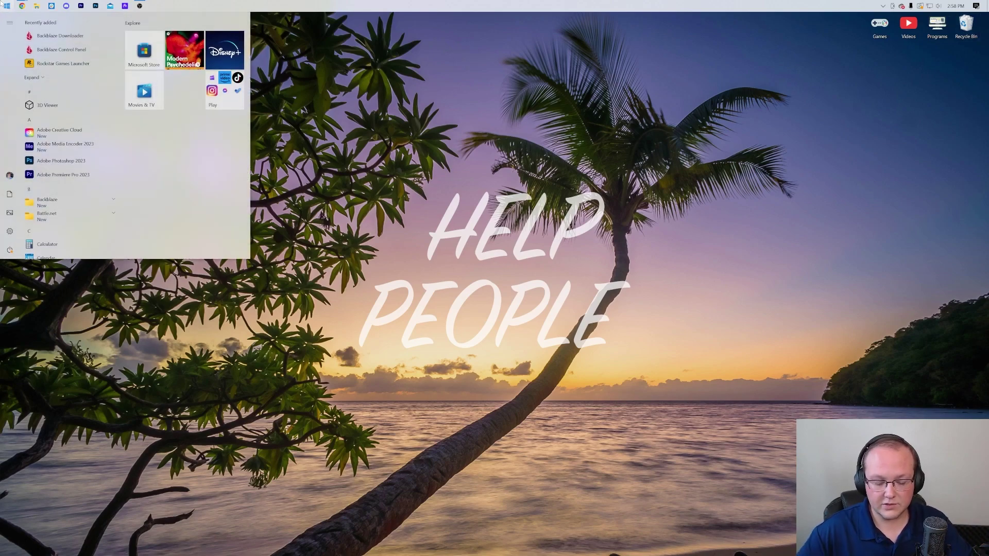
type("down")
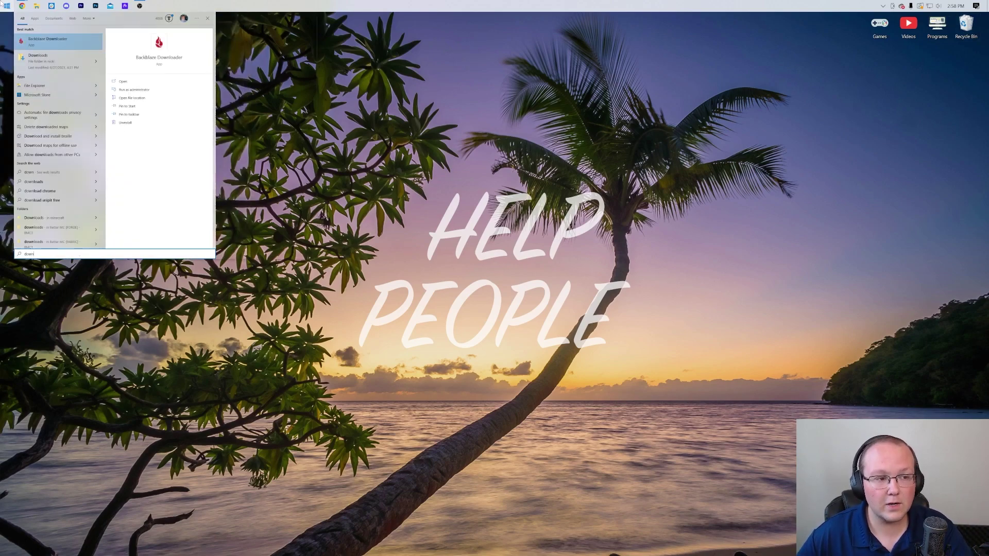
left_click(70, 72)
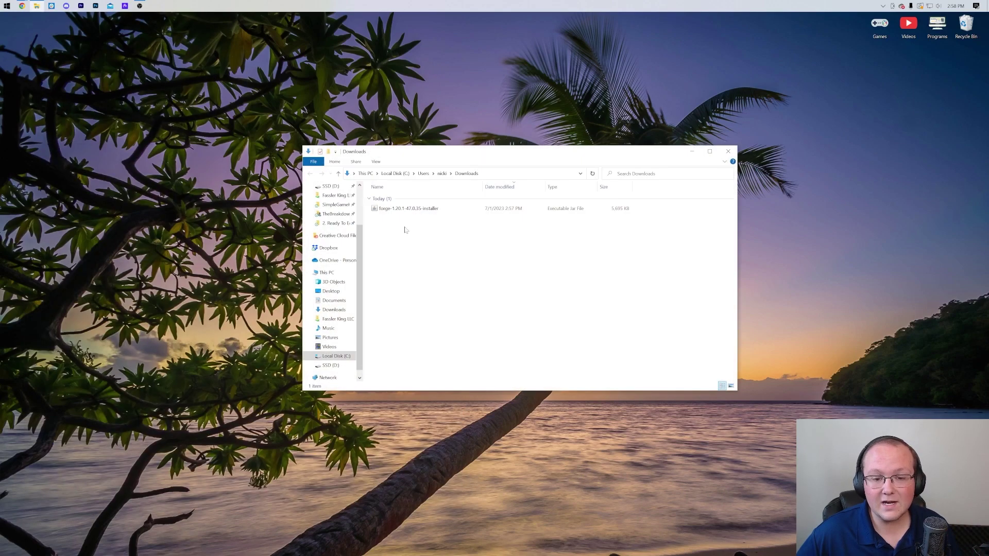
Move the Forge 1.20.1 installer from Downloads onto the desktop and close the folder window
left_click(397, 211)
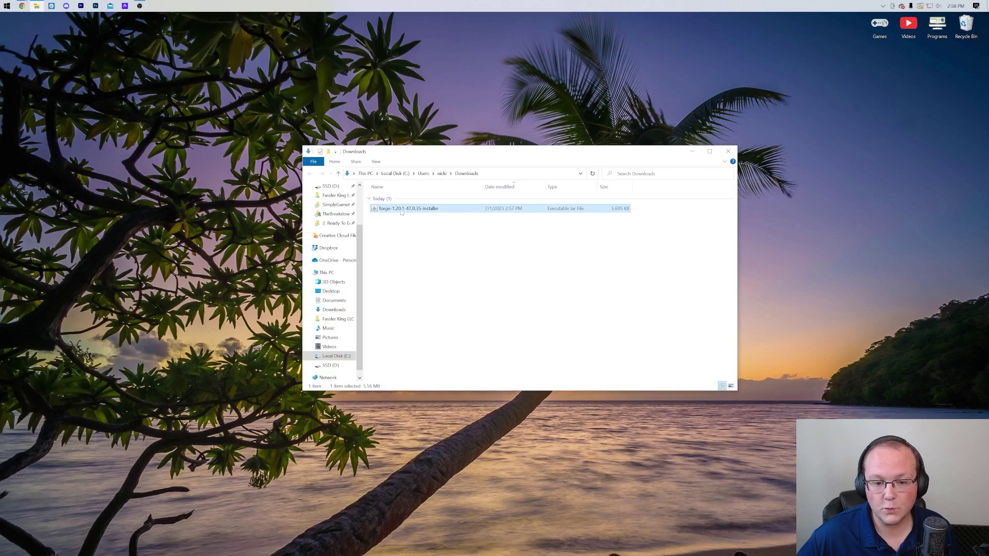
left_click_drag(401, 211, 476, 105)
left_click(728, 151)
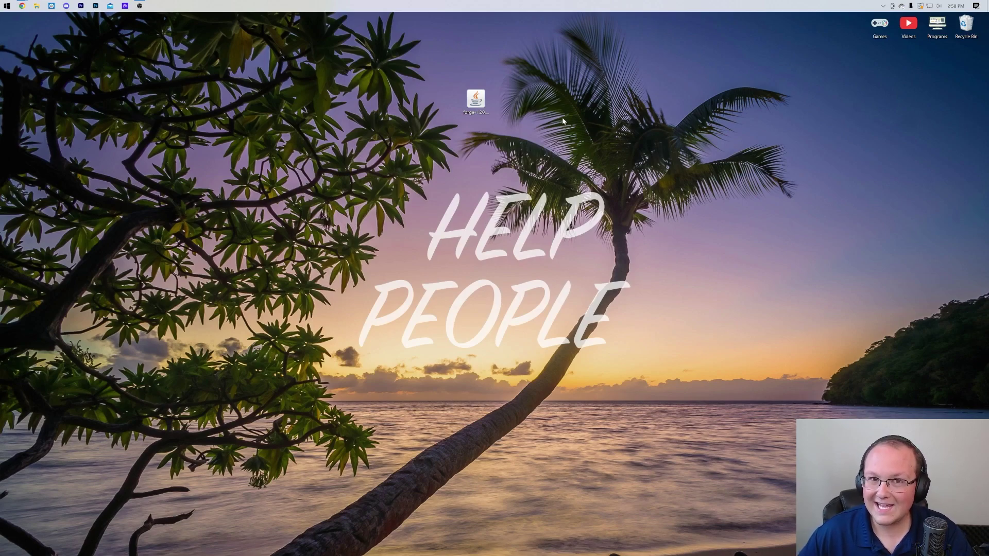
Open the Forge installer on the desktop with Java(TM) Platform SE binary
right_click(480, 103)
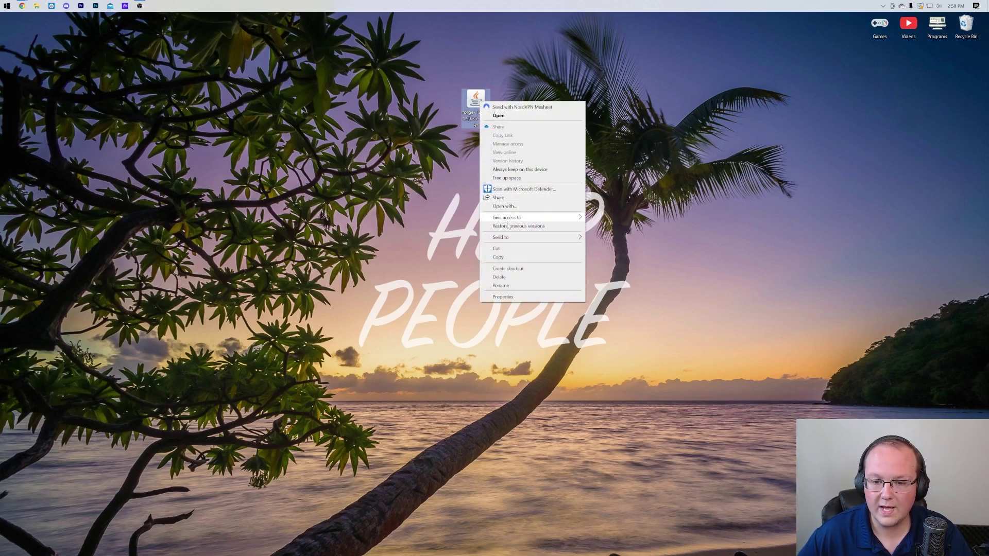
left_click(505, 207)
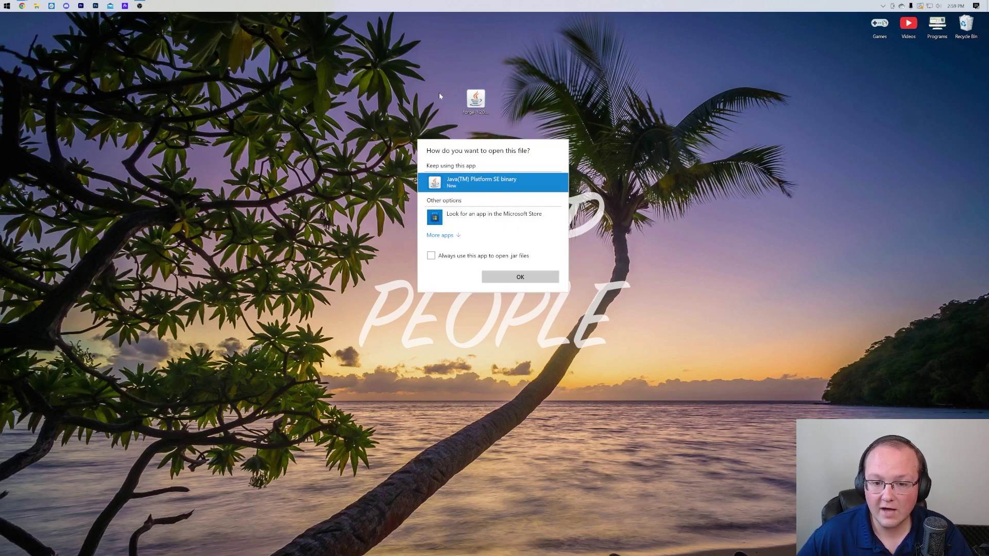
key("Return")
Return to the browser and look over the Java installation guide, the Jarfix guide and the Minecraft 1.20 mods video
mouse_move(21, 8)
left_click(79, 45)
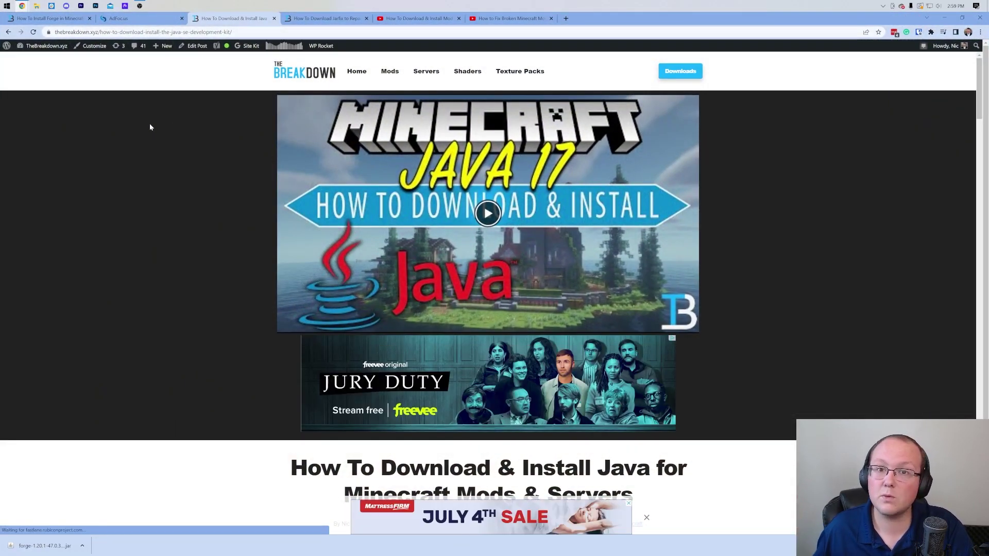
scroll(263, 186, "down", 15)
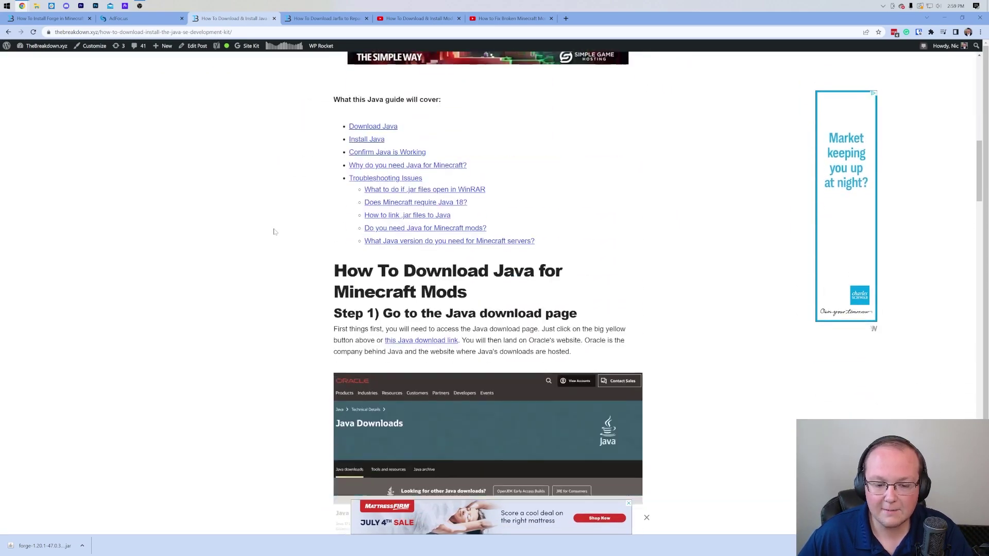
scroll(406, 175, "up", 15)
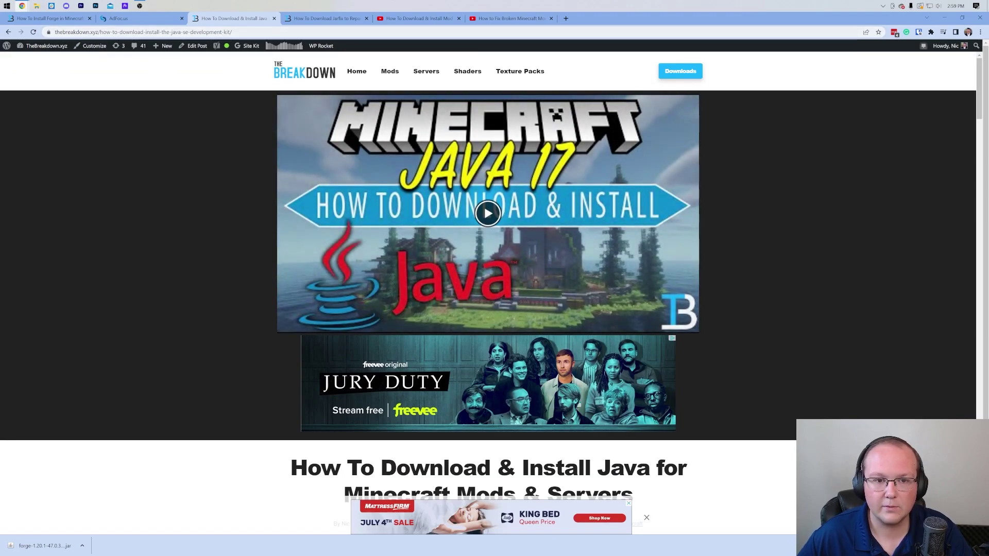
left_click(328, 19)
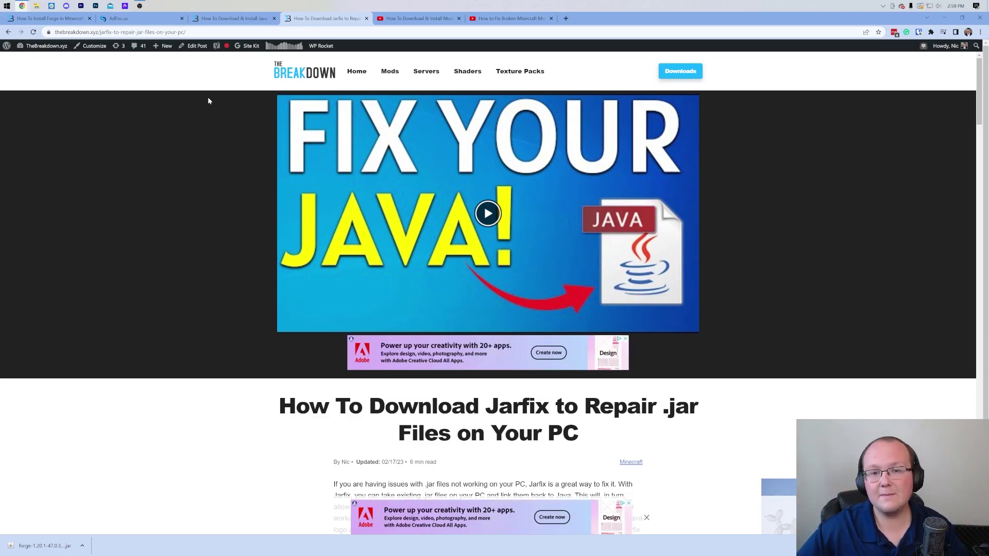
left_click(429, 19)
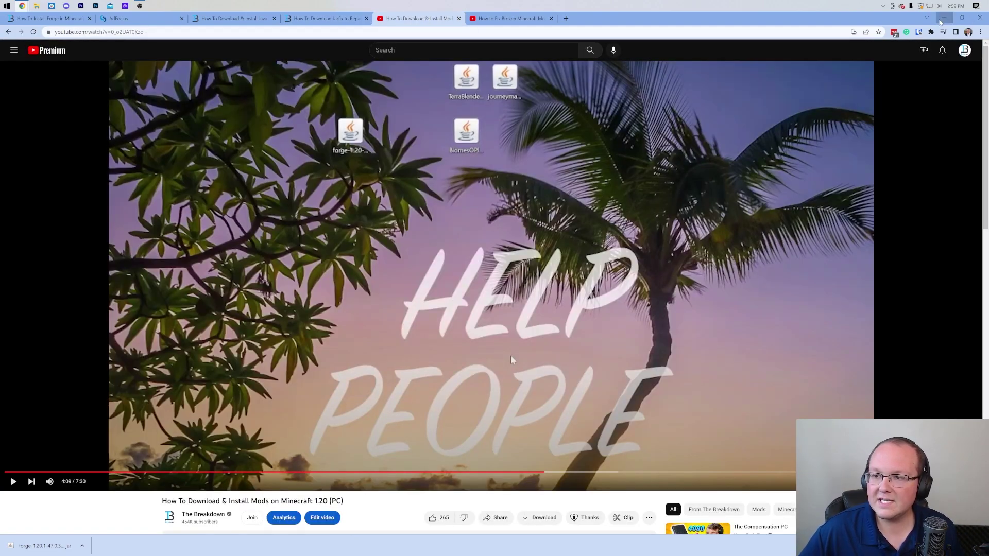
Leave the browser for the desktop and open the Forge installer with Java(TM) Platform SE binary
left_click(943, 19)
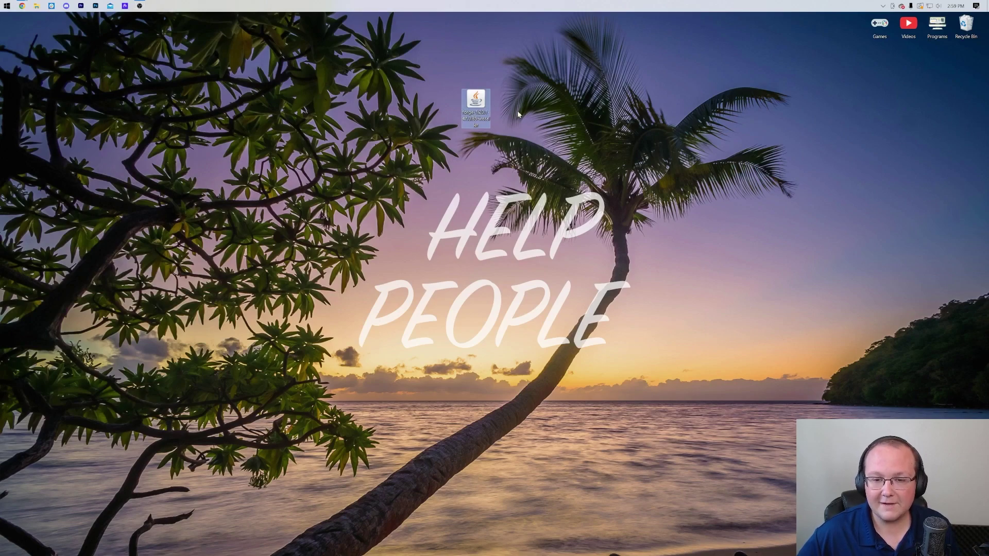
right_click(482, 105)
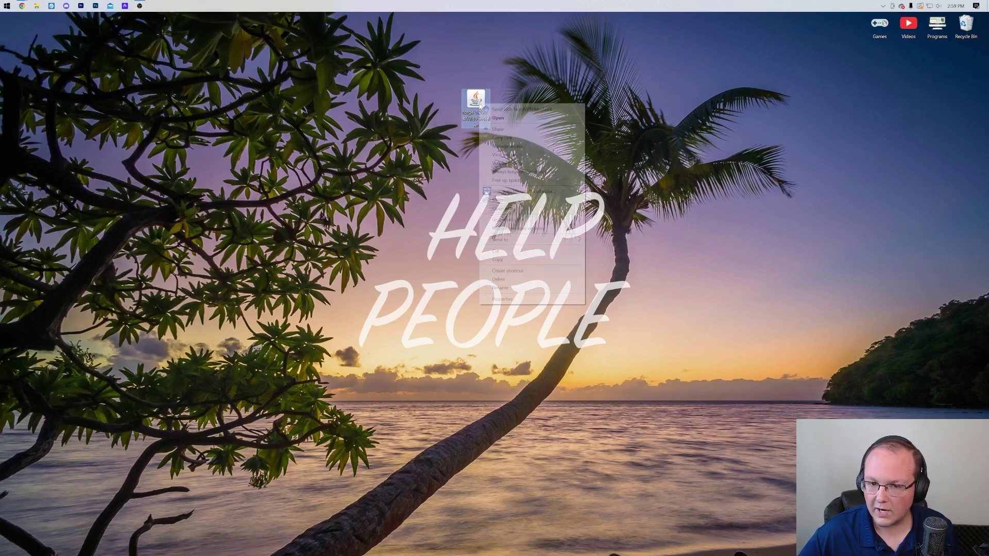
left_click(500, 209)
left_click(507, 276)
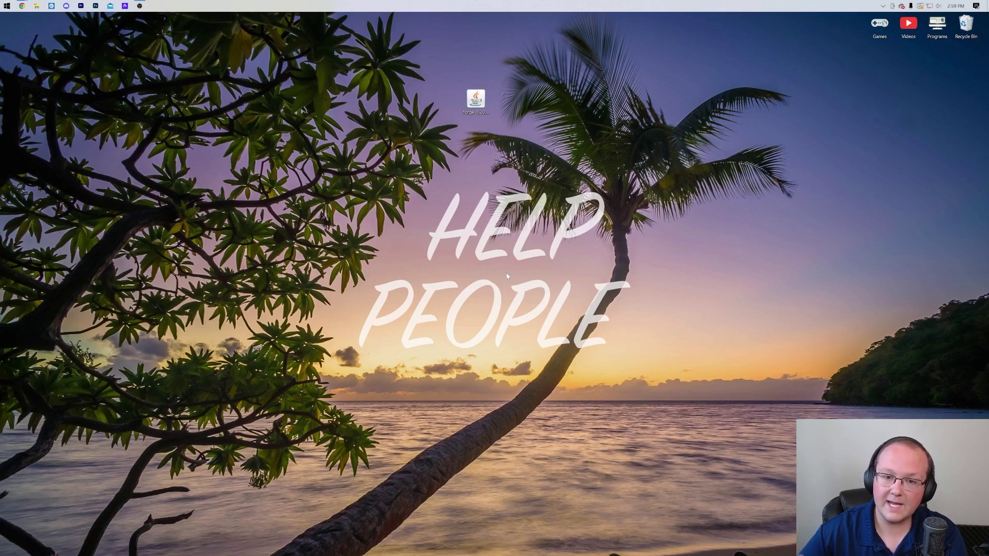
Install the Forge 1.20.1 client profile and close the installer's completion dialog
left_click(472, 292)
left_click(478, 330)
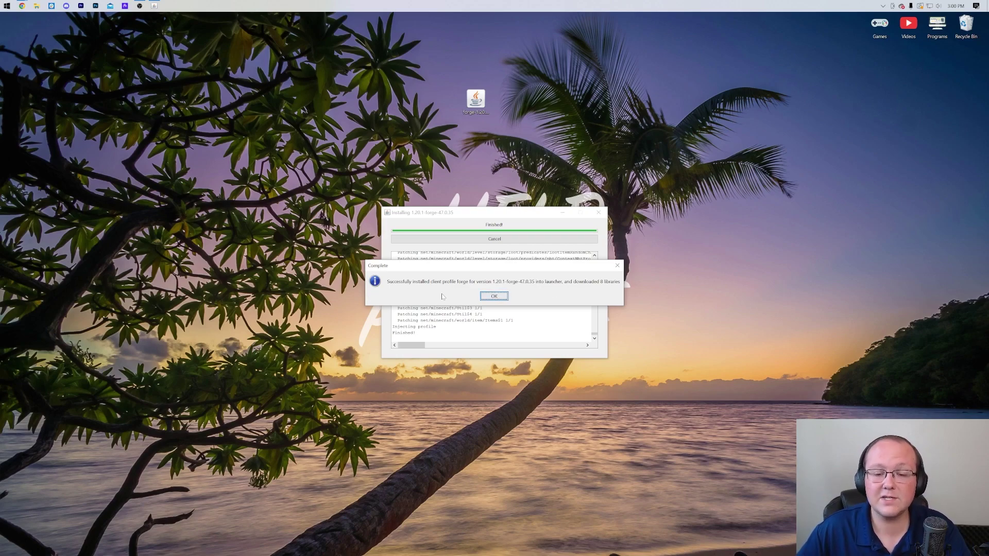
left_click(494, 296)
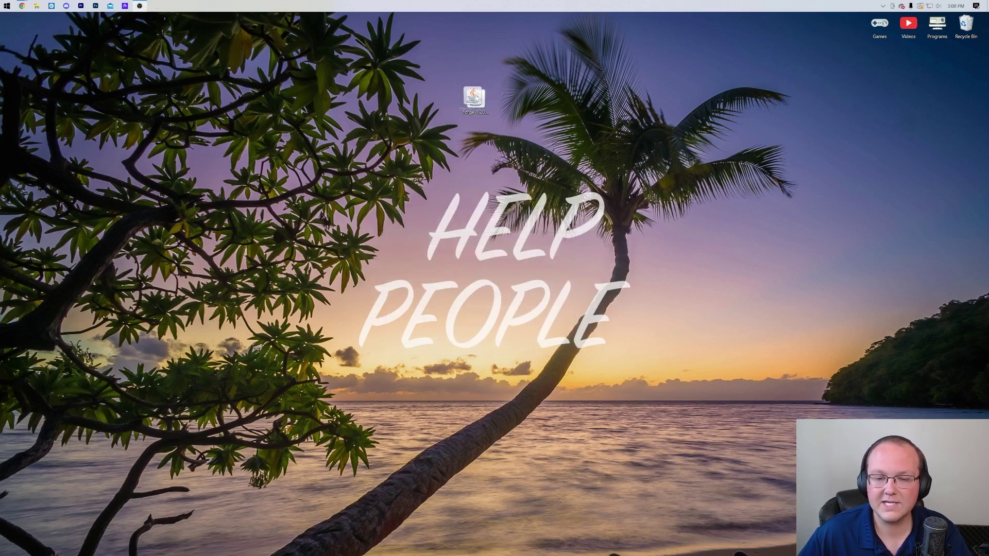
Move the Forge installer from the desktop to the Recycle Bin and open the Minecraft Launcher
left_click_drag(475, 99, 966, 26)
left_click(2, 3)
type("mine")
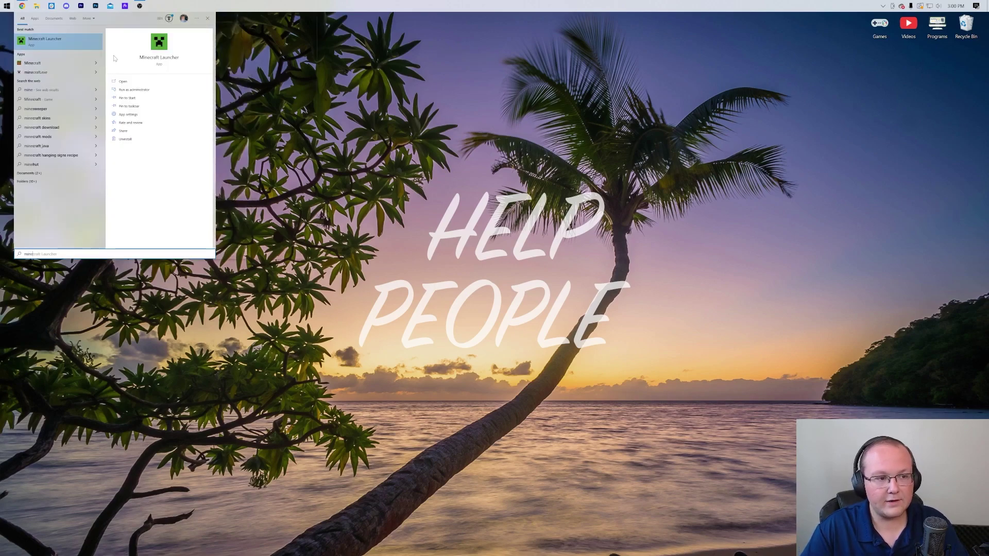
key("Return")
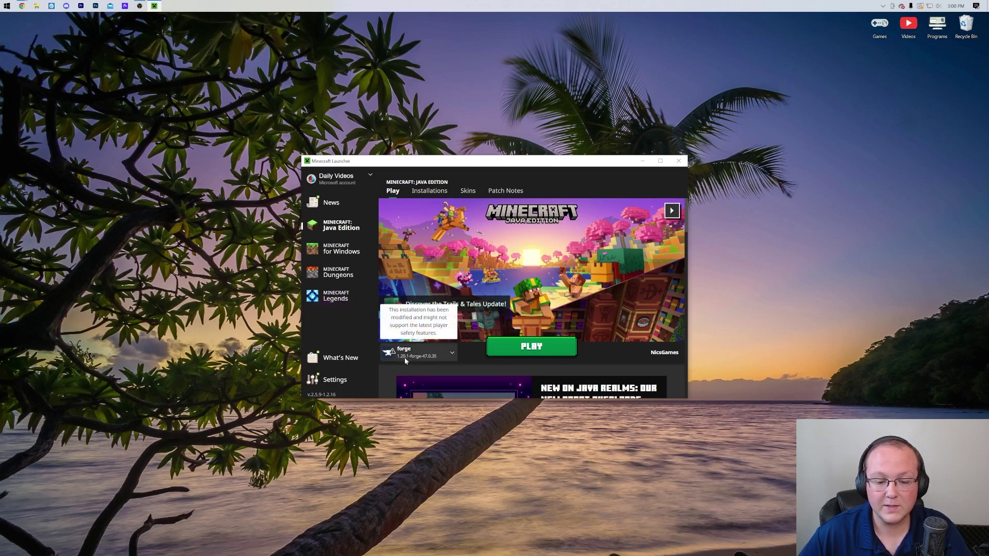
Select the forge 1.20.1-forge-47.0.35 installation as the Java Edition version to play
left_click(450, 353)
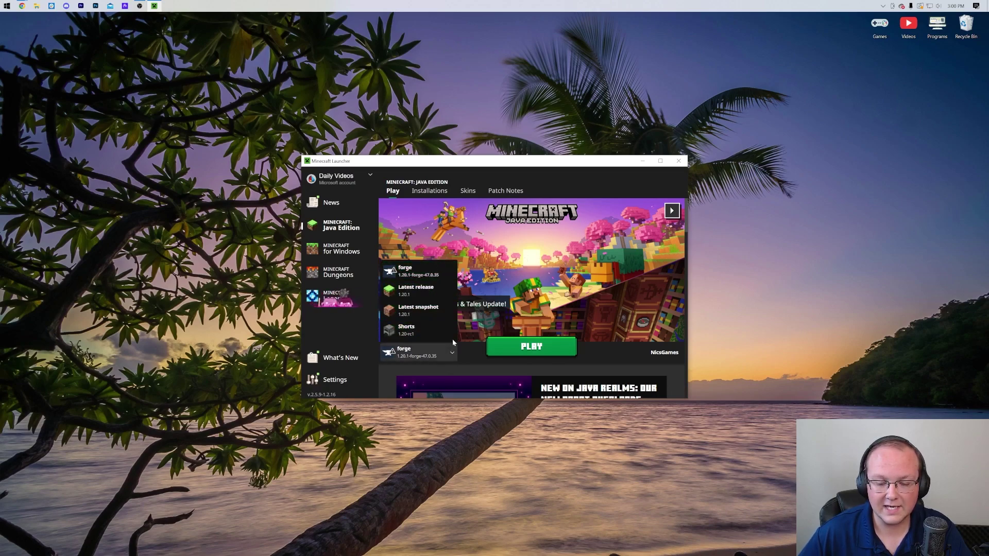
left_click(412, 271)
left_click(546, 347)
left_click(576, 326)
Show the Java Edition installations and switch the Modded versions filter off and back on
left_click(427, 191)
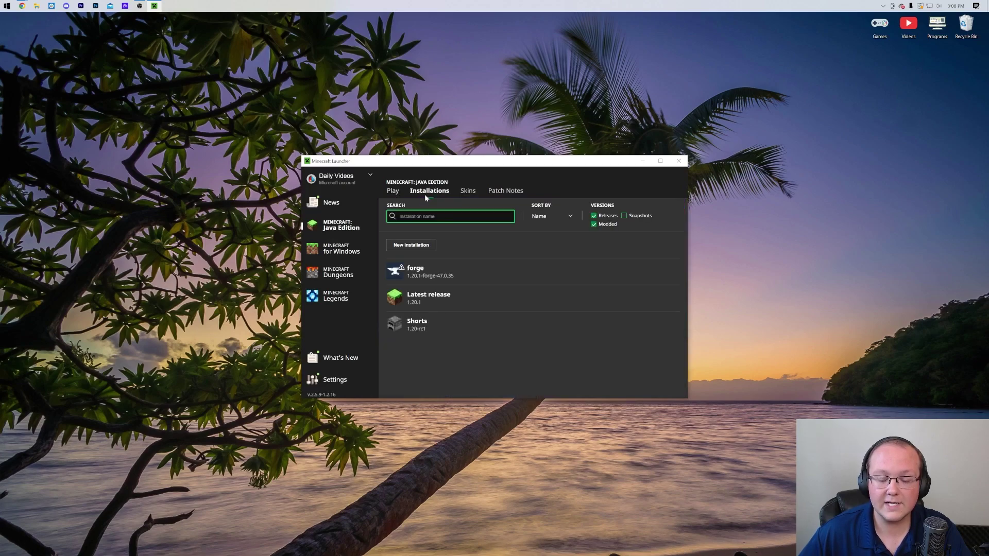
left_click(594, 224)
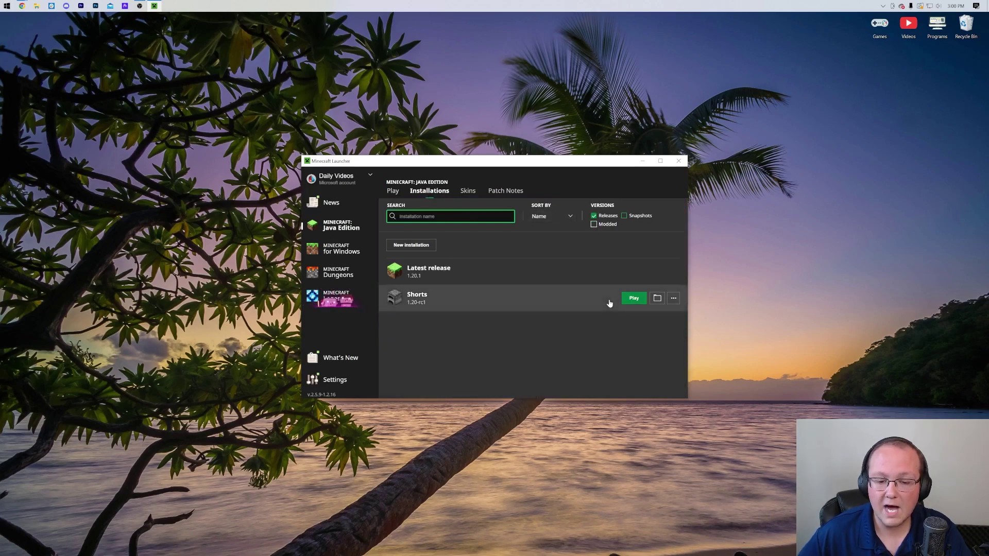
left_click(600, 226)
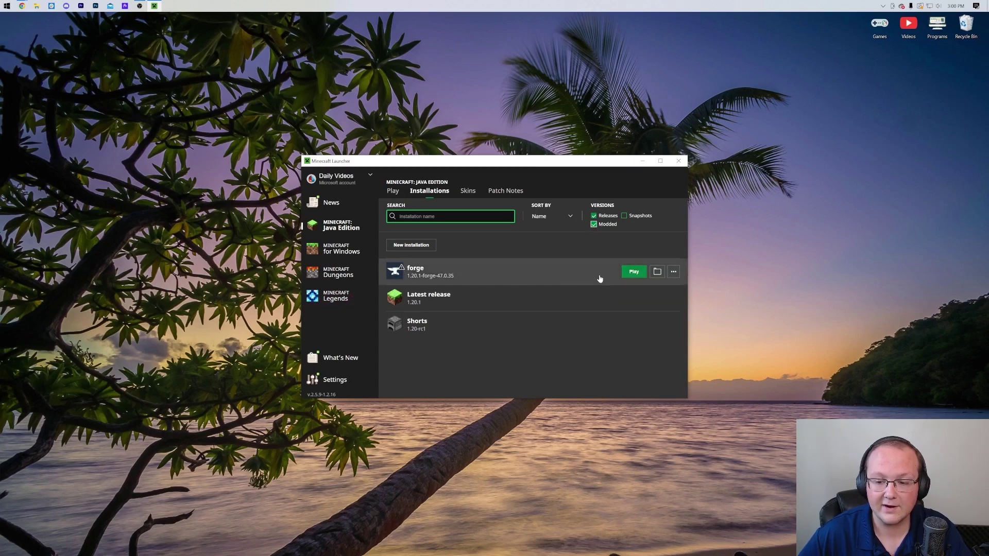
left_click(634, 271)
left_click(545, 324)
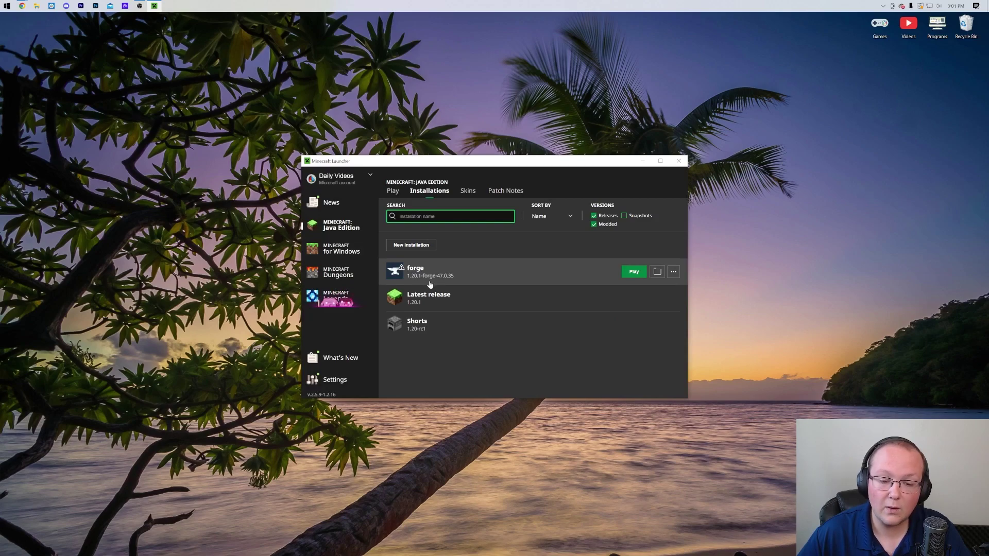
Start a new installation named SimpleGameHosting.com with the version release 1.20.1-forge-47.0.35
left_click(411, 245)
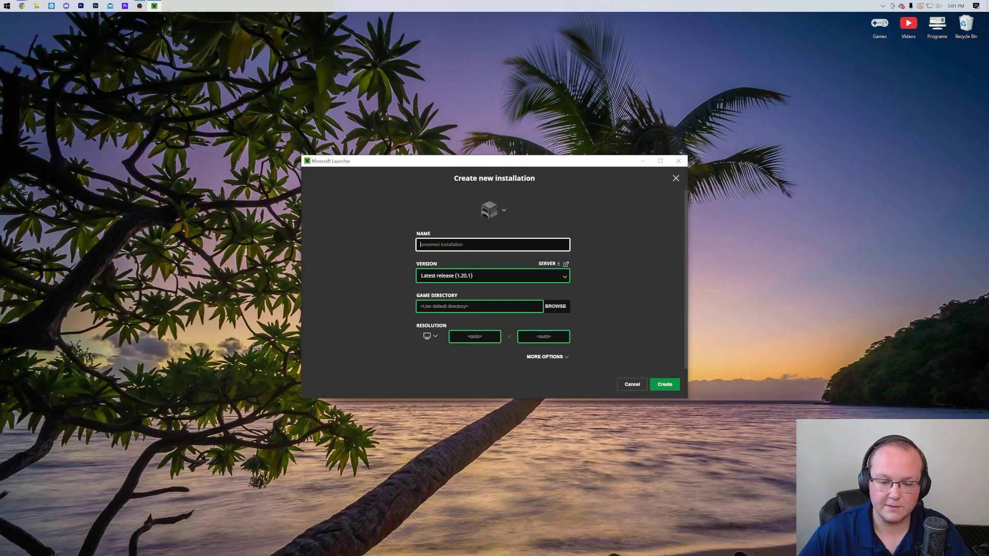
type("SimpleGame")
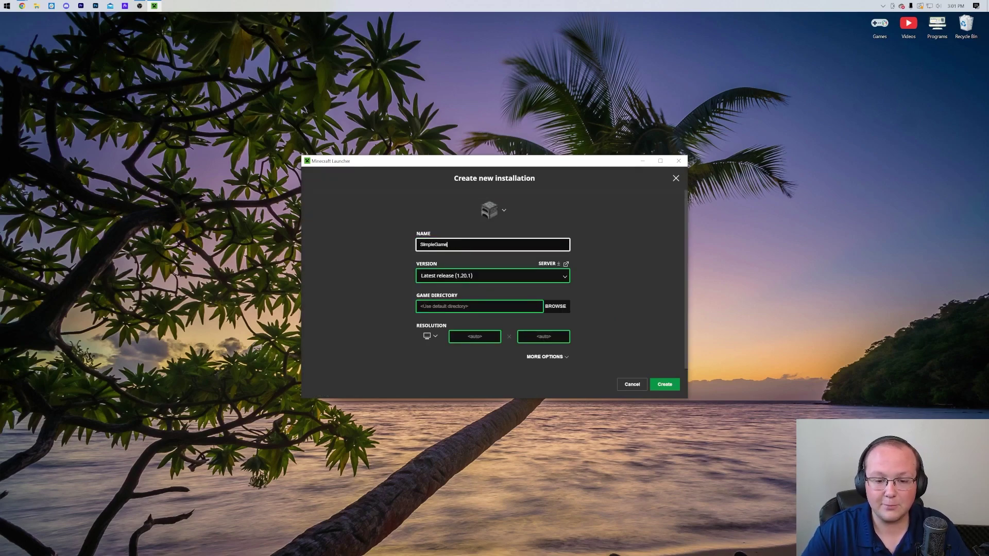
type("Hosting.com")
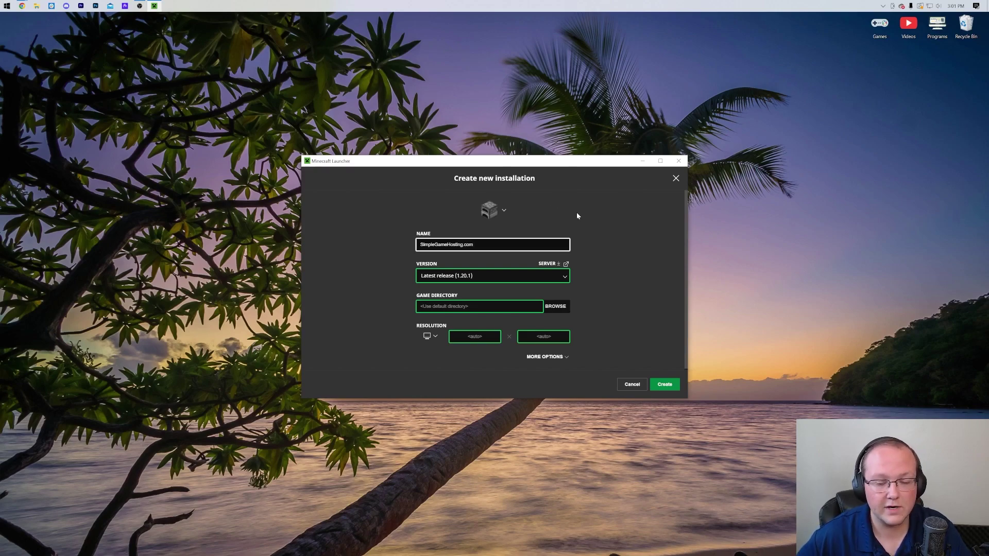
key("Tab")
key("Down")
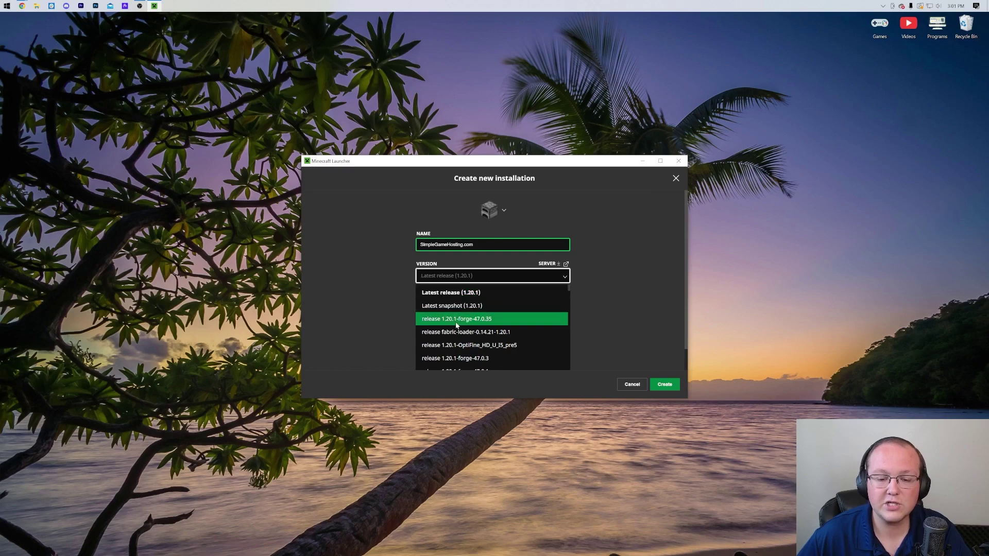
left_click(492, 320)
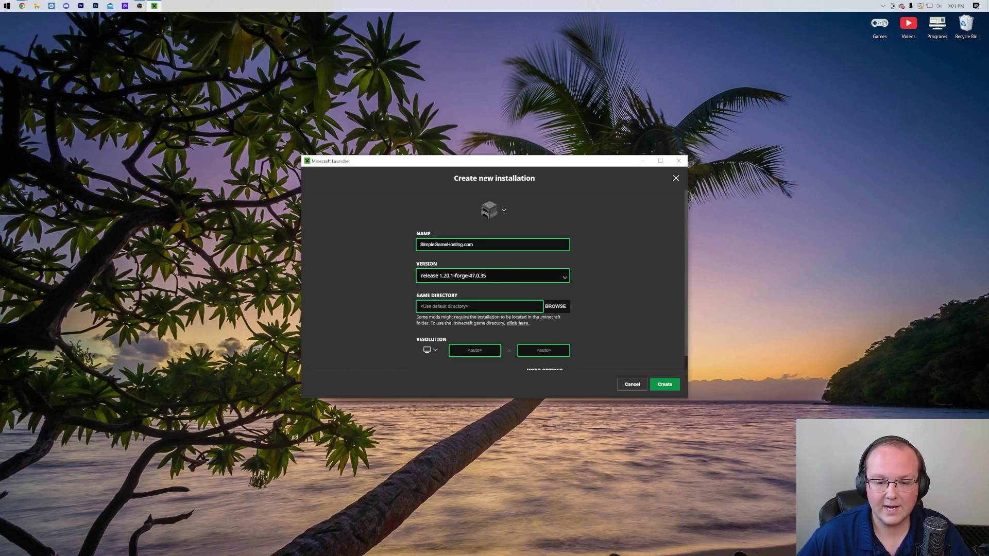
Set the new installation's resolution to 1920x1080 and create it
left_click(431, 350)
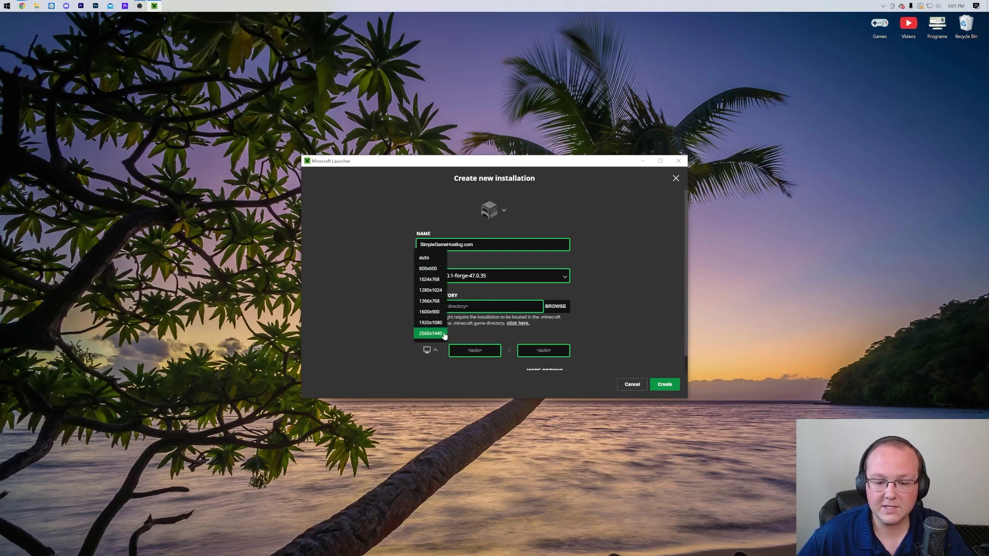
left_click(432, 330)
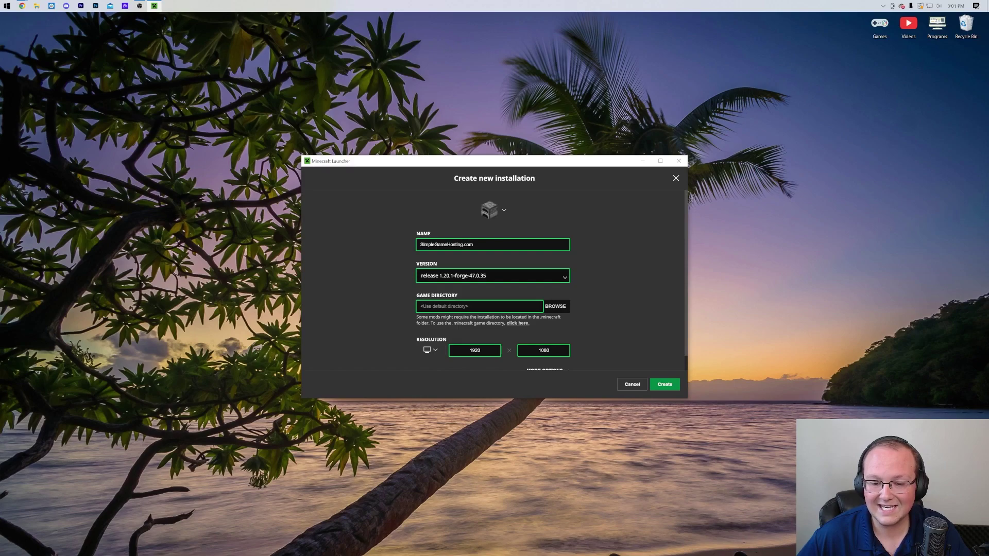
left_click(666, 385)
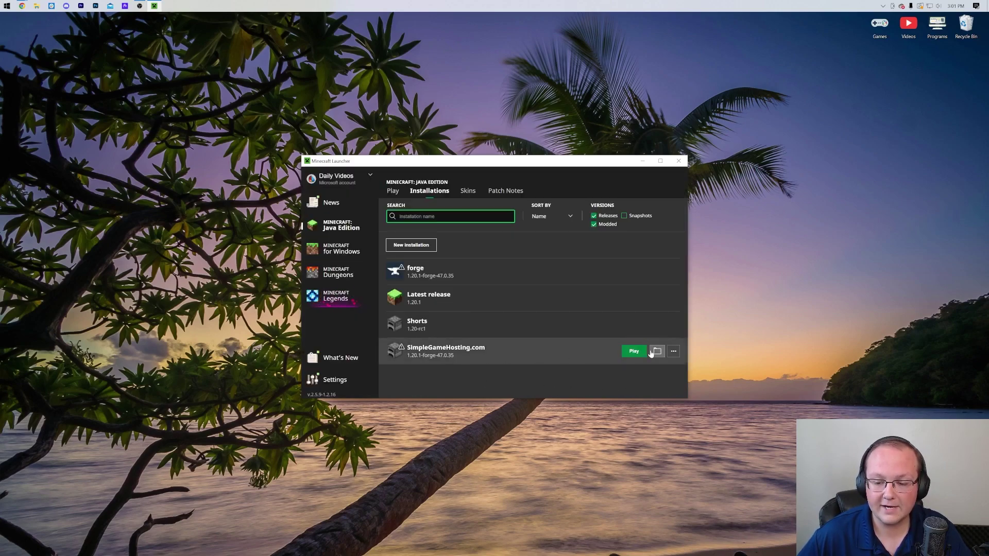
Launch the game from the SimpleGameHosting.com installation, accepting the modded-installation notice
left_click(634, 351)
left_click(578, 325)
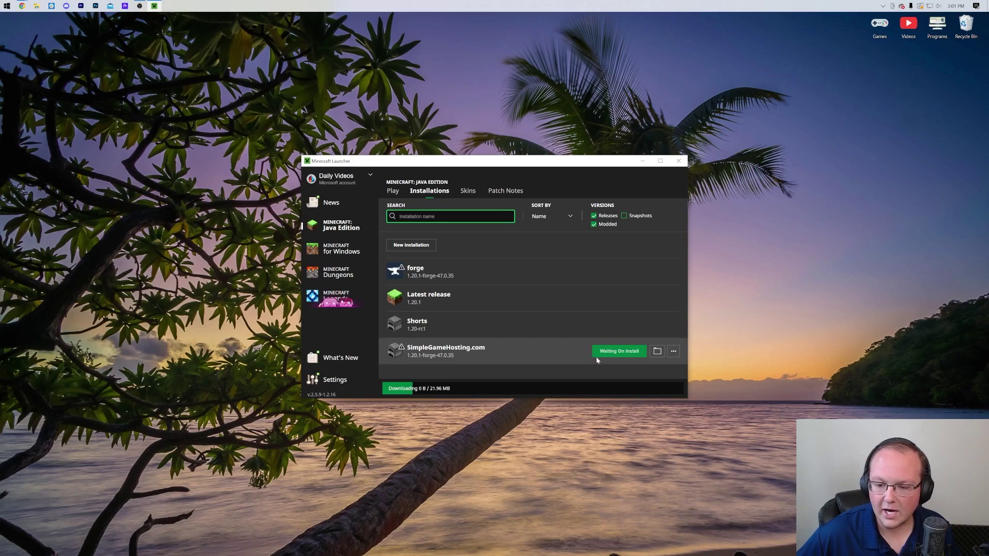
left_click(628, 270)
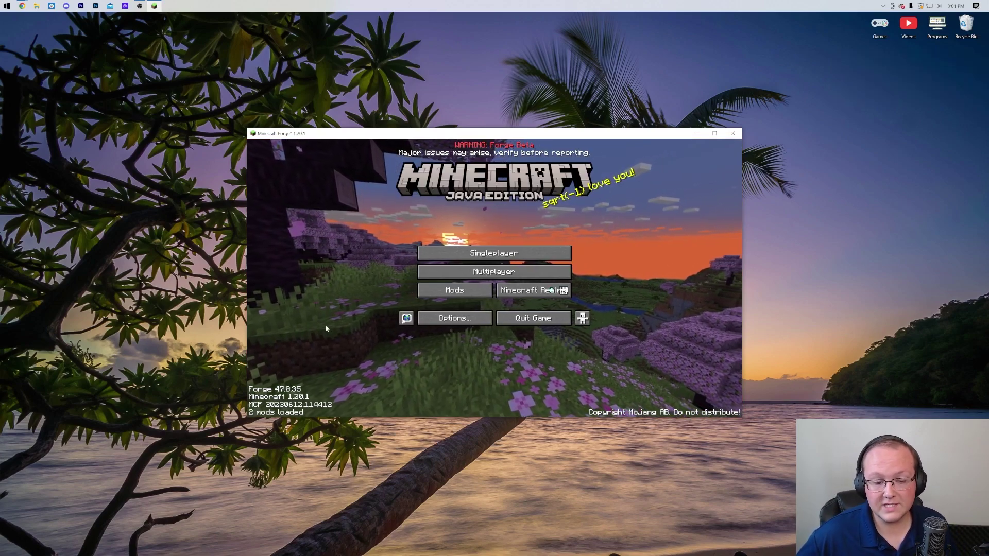
Examine the game's list of loaded mods and the mods folder, closing both when done
left_click(455, 291)
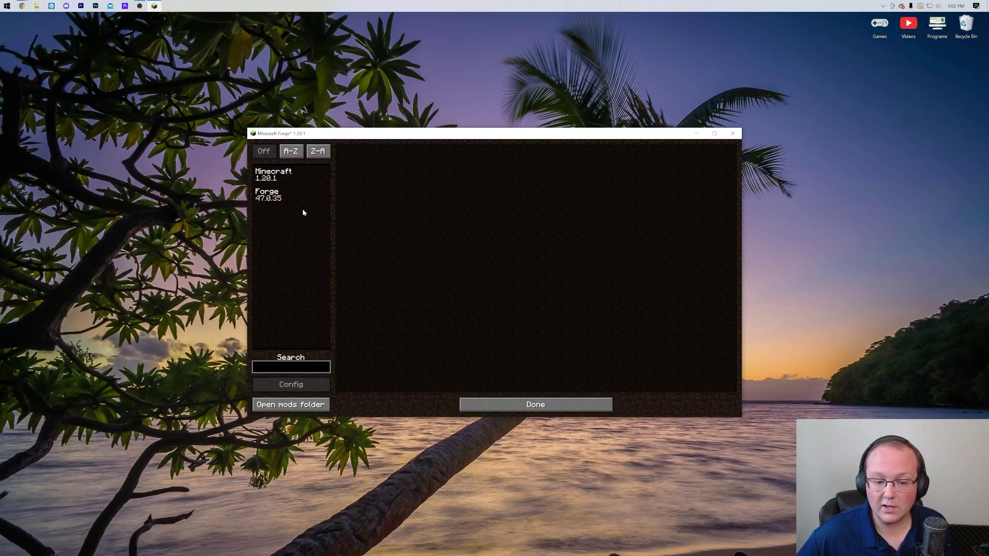
left_click(533, 407)
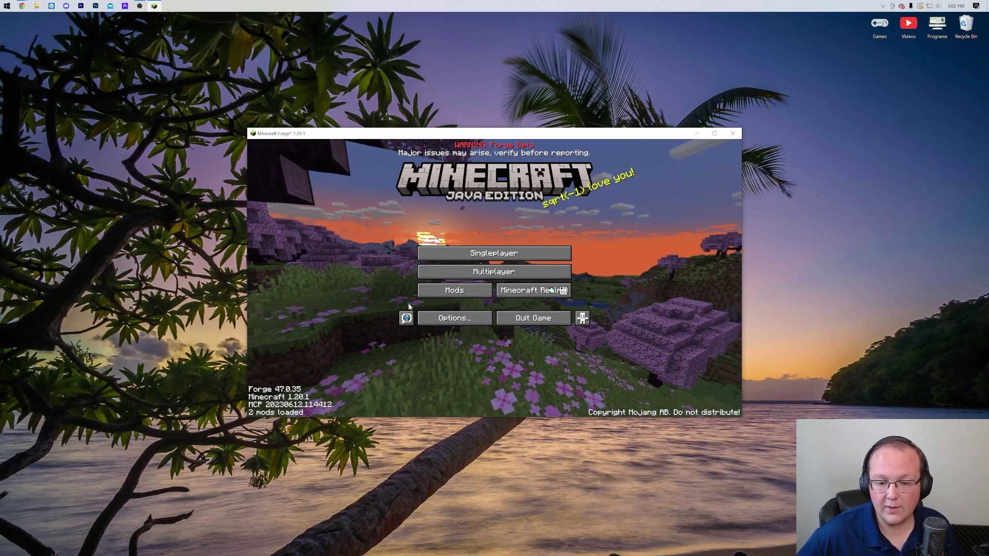
left_click(453, 289)
left_click(291, 406)
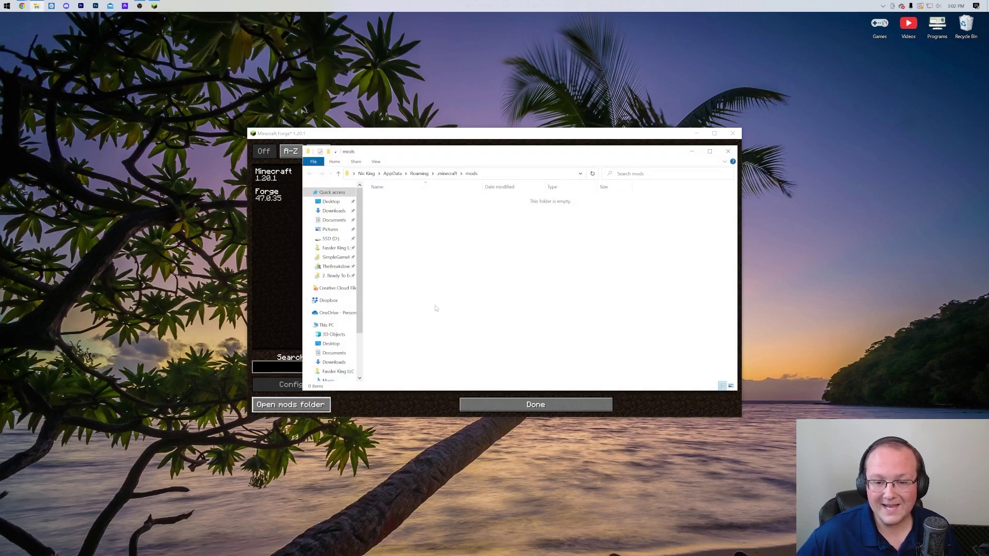
left_click(732, 151)
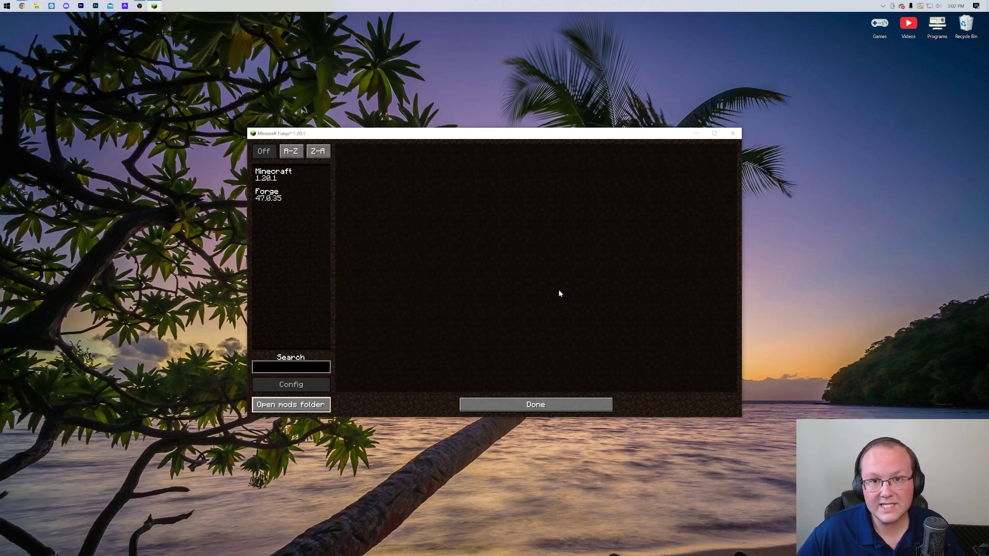
left_click(515, 403)
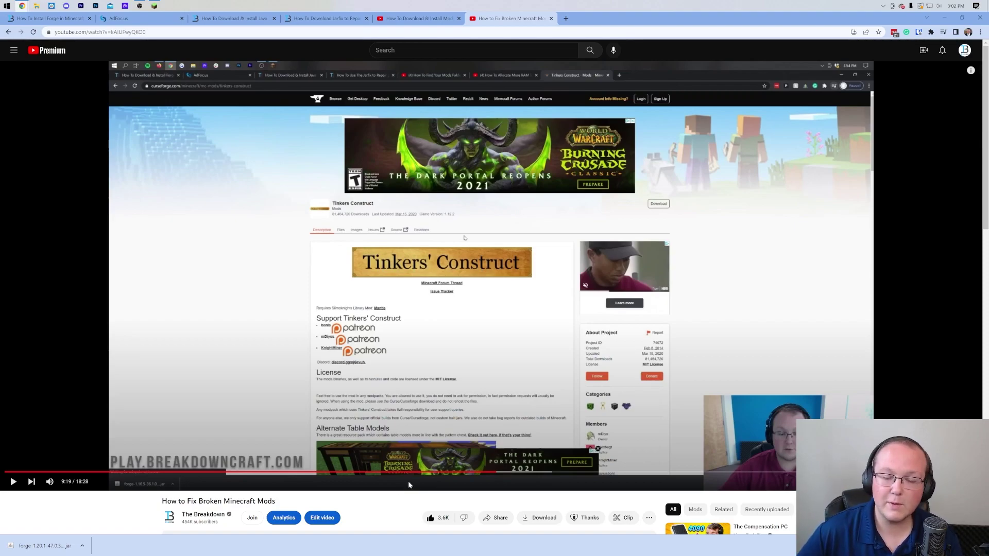
Read the expanded timestamps comment under the broken Minecraft mods video and return to the Minecraft 1.20 mods video
scroll(408, 486, "down", 9)
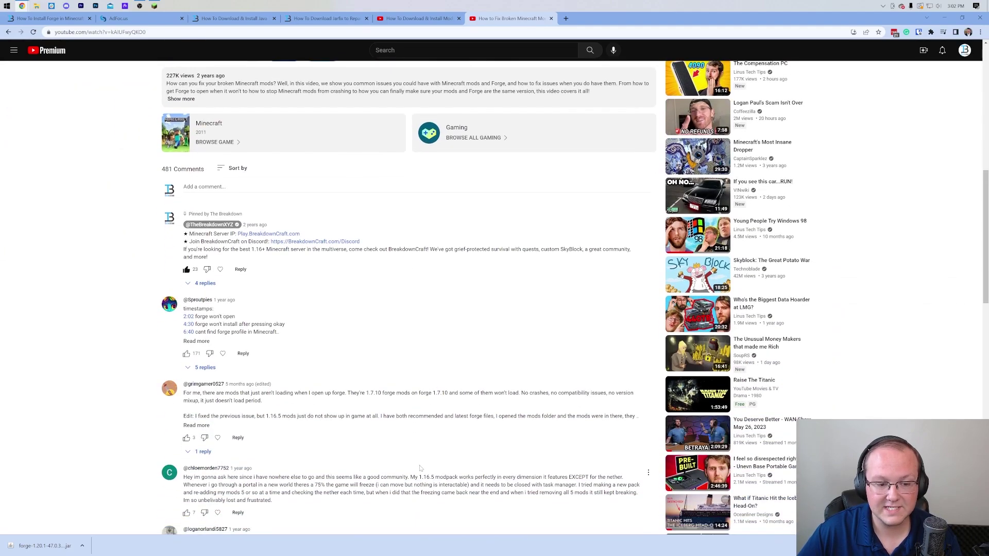
scroll(420, 468, "up", 5)
scroll(387, 463, "down", 3)
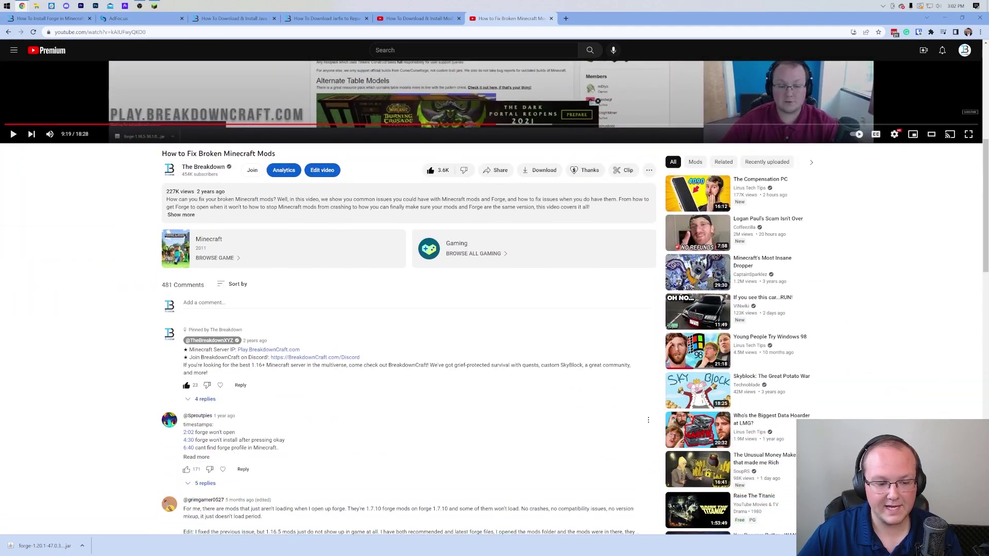
left_click(196, 457)
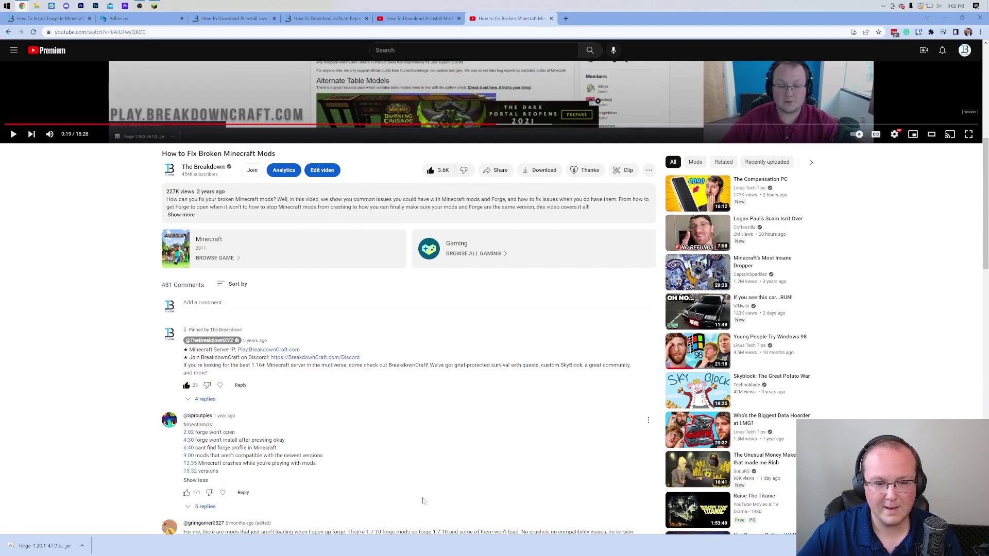
scroll(417, 494, "up", 6)
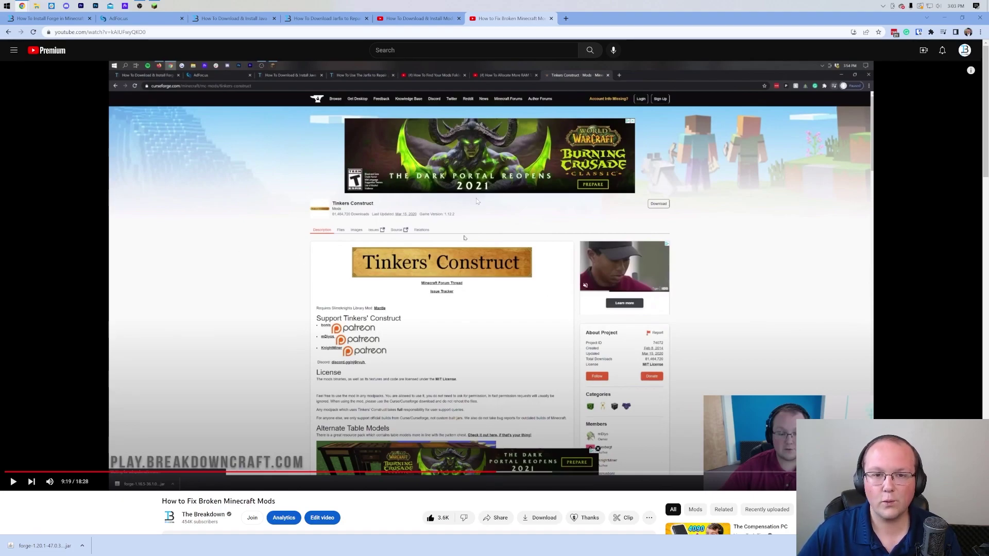
left_click(395, 24)
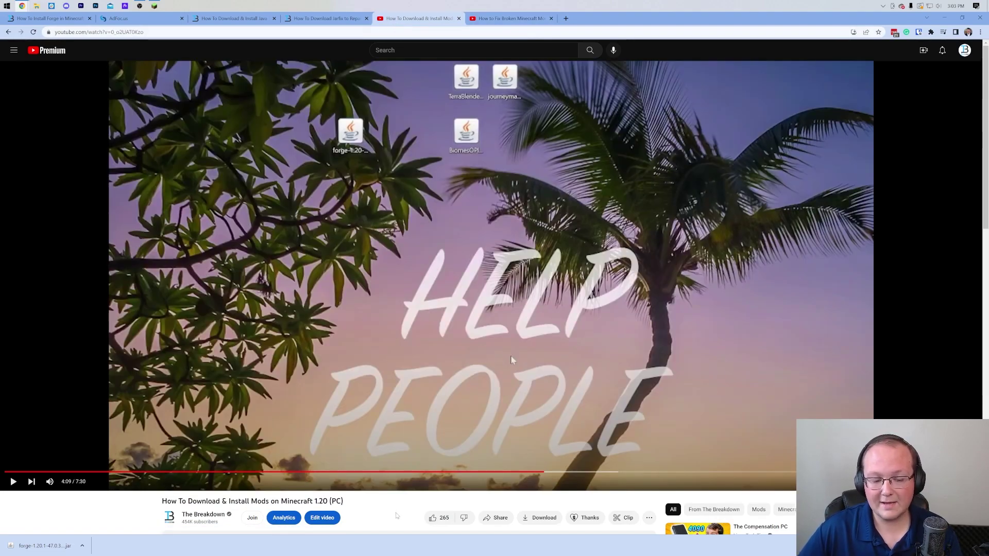